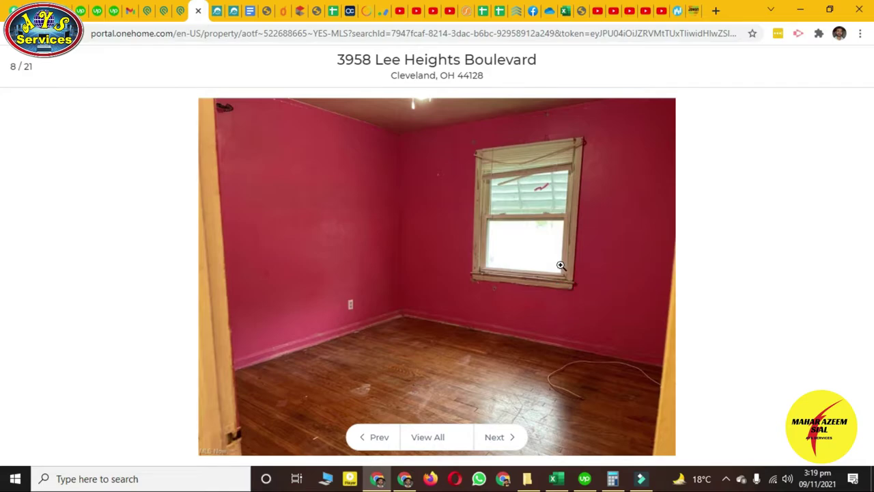
Magnify the bedroom window and its blinds, returning the photo to full view each time
{"action": "left_click", "coordinate": [562, 264]}
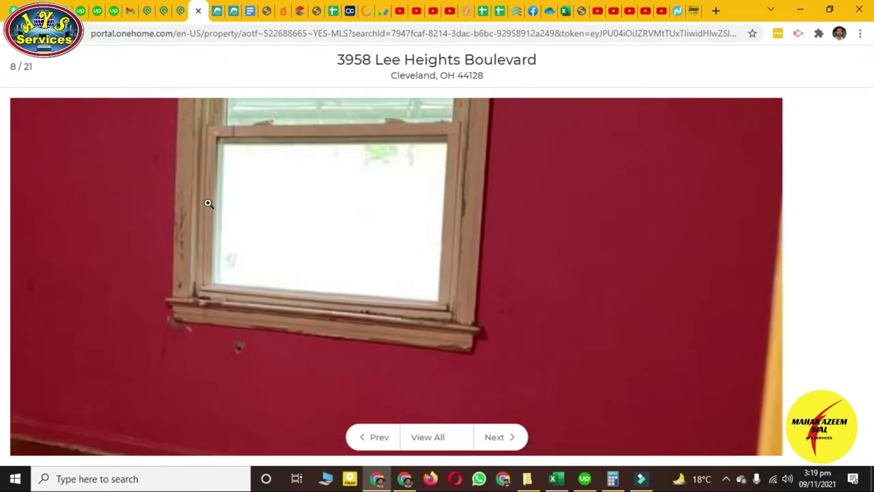
{"action": "left_click", "coordinate": [209, 203]}
{"action": "left_click", "coordinate": [284, 230]}
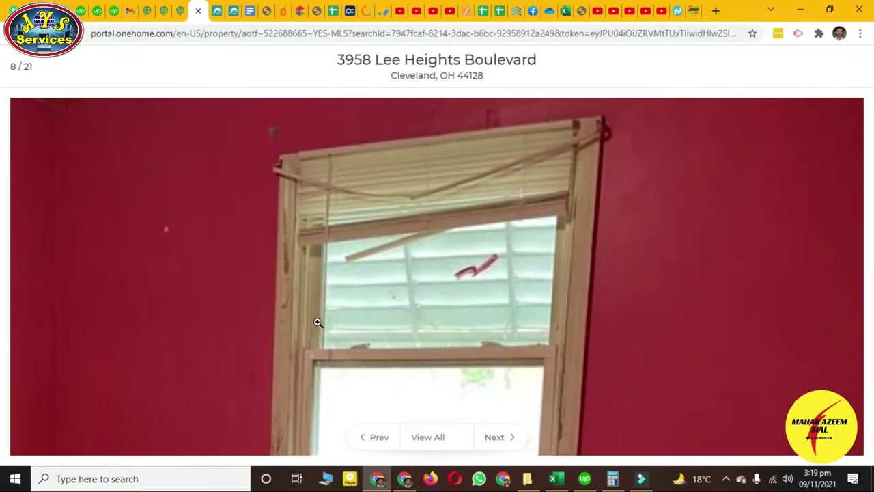
{"action": "left_click", "coordinate": [350, 339]}
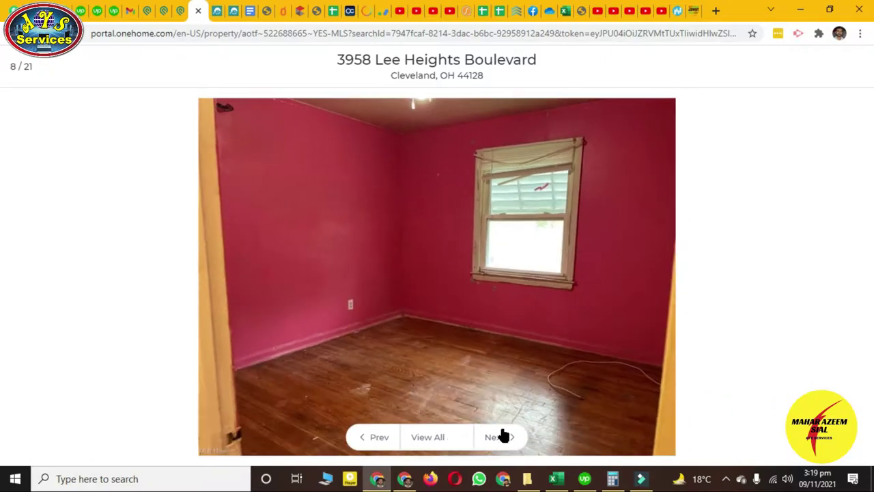
Move ahead to the attic room photo and magnify its floor and door
{"action": "left_click", "coordinate": [502, 438]}
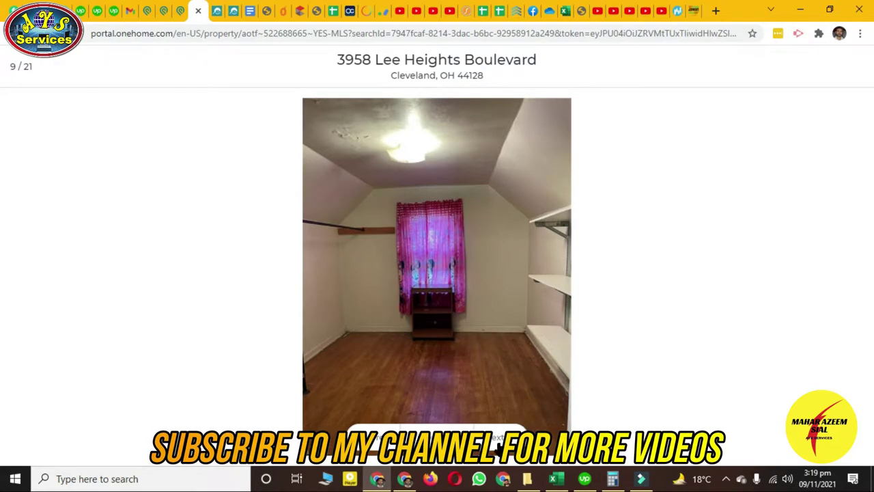
{"action": "left_click", "coordinate": [500, 439]}
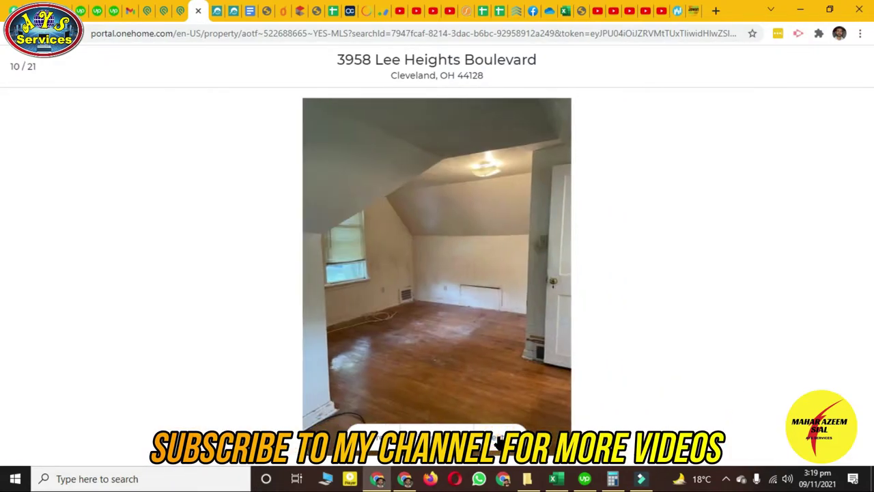
{"action": "left_click", "coordinate": [537, 336]}
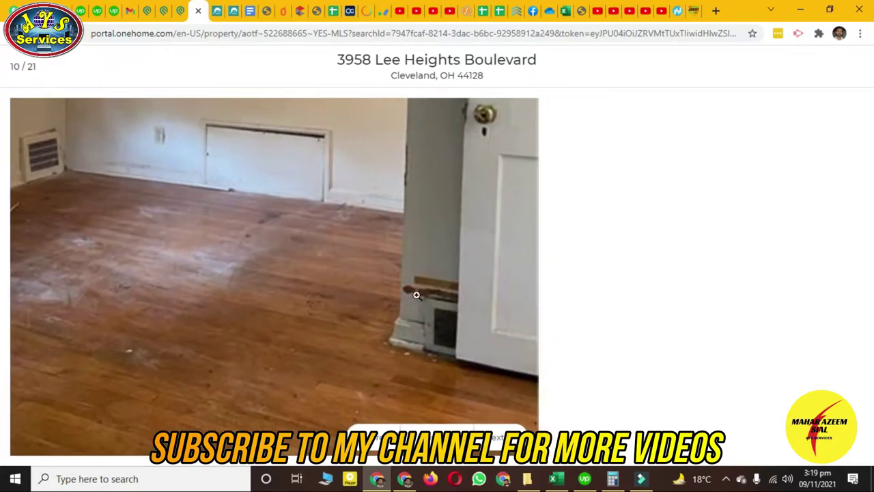
{"action": "left_click", "coordinate": [433, 307]}
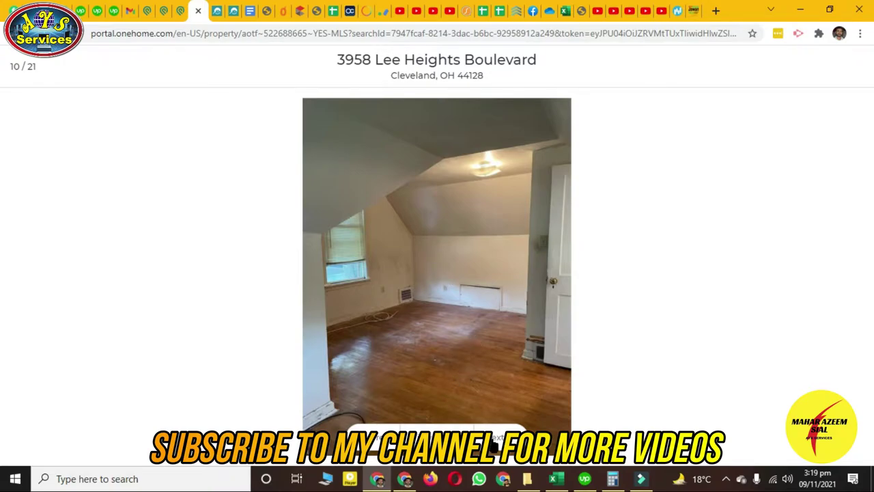
On the kitchen photo, magnify the upper cabinets and the lower cabinets with oven
{"action": "left_click", "coordinate": [495, 442]}
{"action": "left_click", "coordinate": [498, 440]}
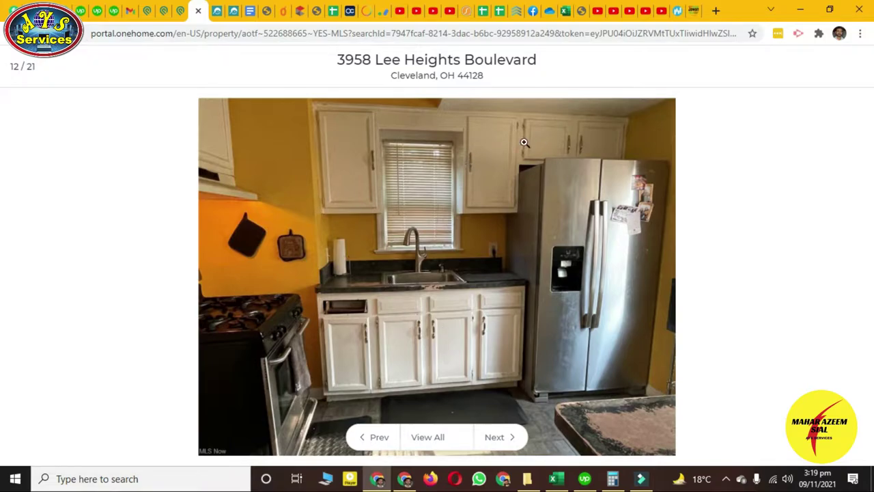
{"action": "left_click", "coordinate": [362, 168]}
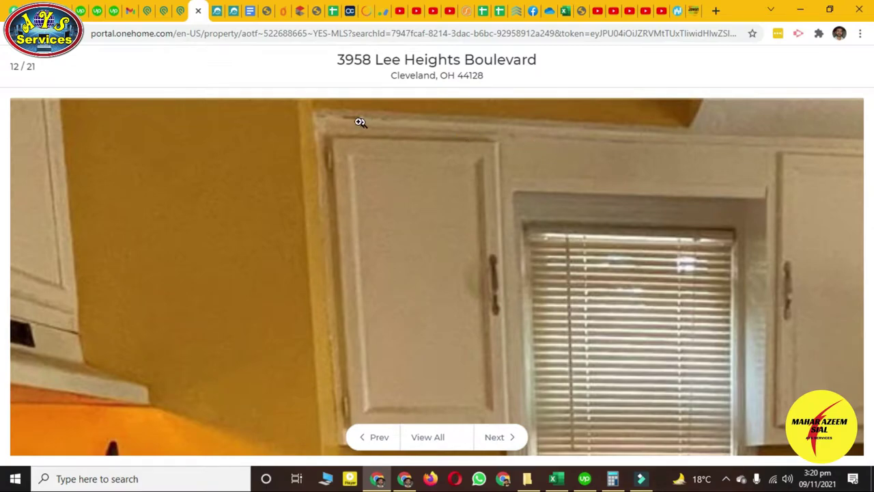
{"action": "left_click", "coordinate": [498, 216]}
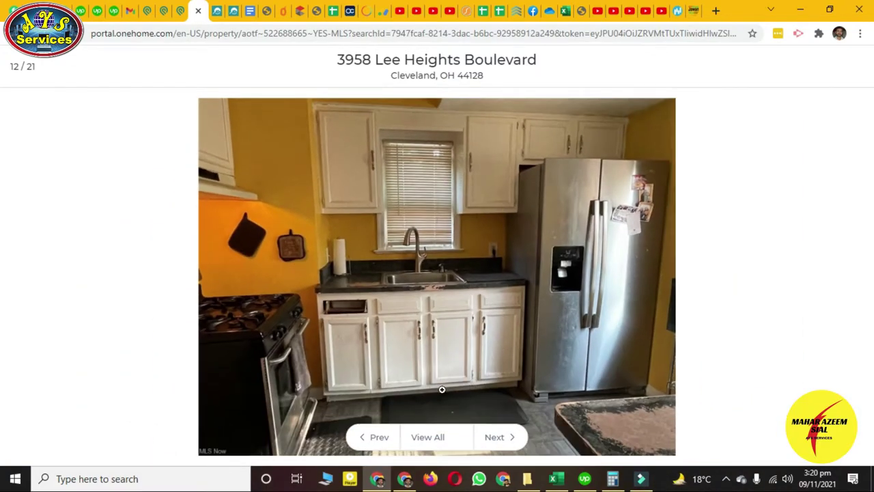
{"action": "left_click", "coordinate": [348, 386]}
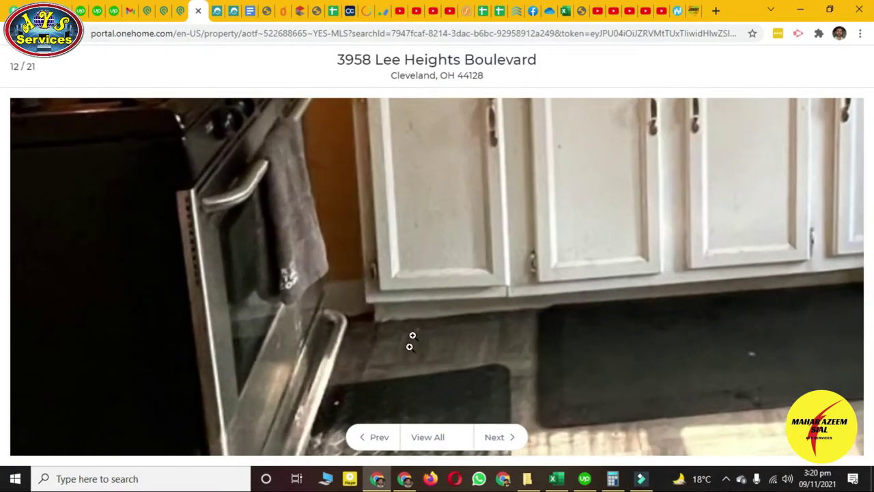
{"action": "left_click", "coordinate": [567, 277]}
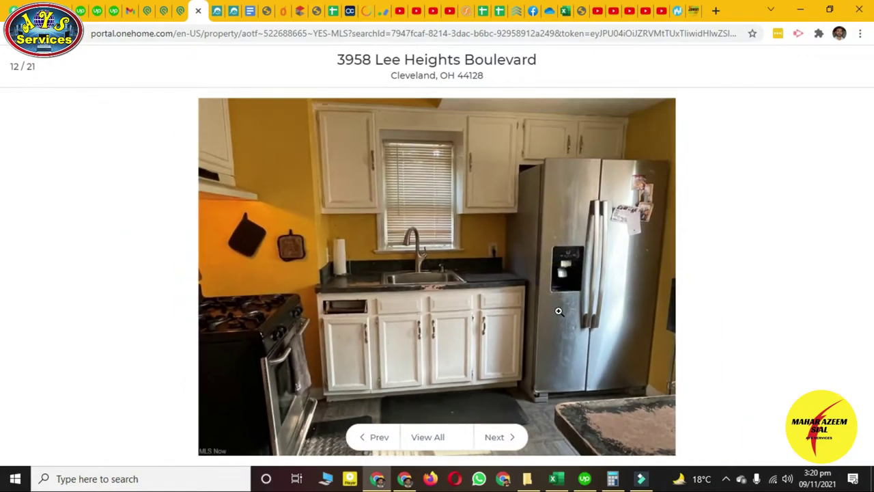
{"action": "left_click", "coordinate": [362, 348]}
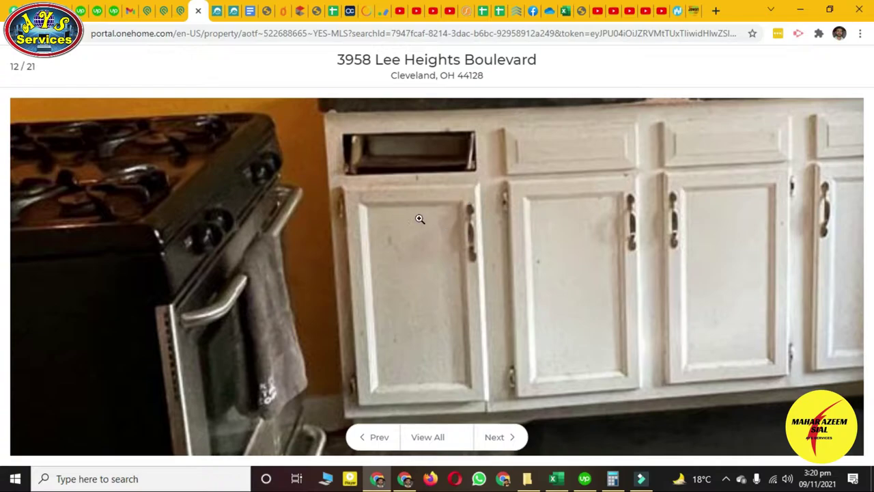
{"action": "left_click", "coordinate": [532, 248]}
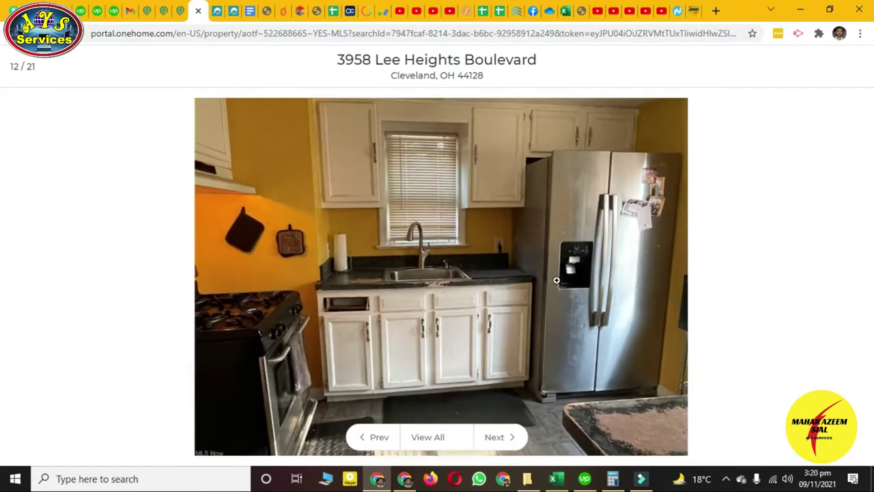
Page past the basement stairs and bathroom photos to the driveway, image 18 of 21
{"action": "left_click", "coordinate": [506, 444]}
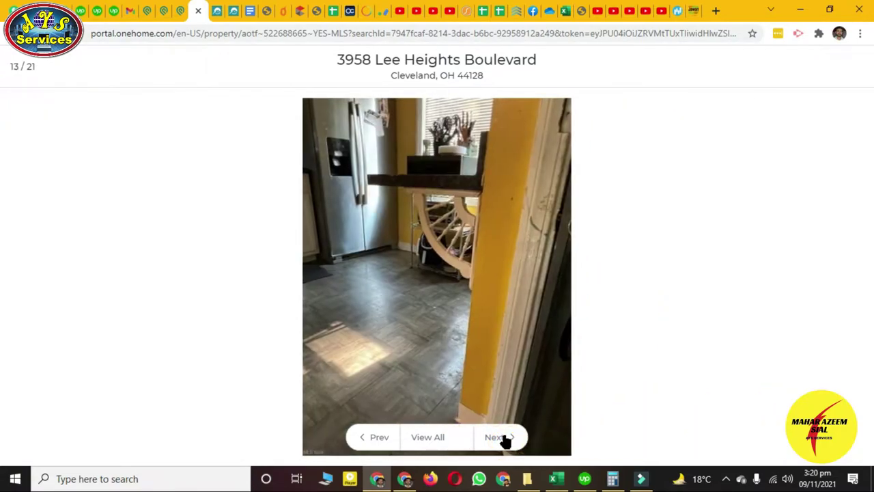
{"action": "left_click", "coordinate": [506, 441]}
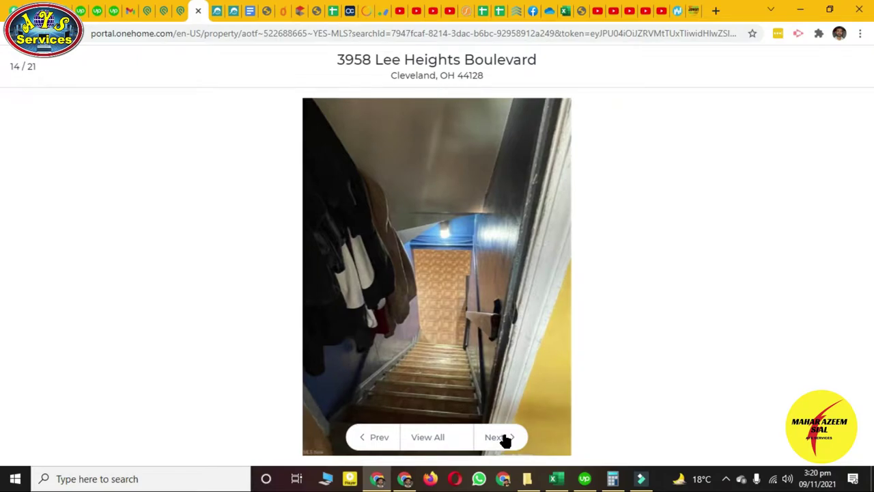
{"action": "left_click", "coordinate": [505, 441]}
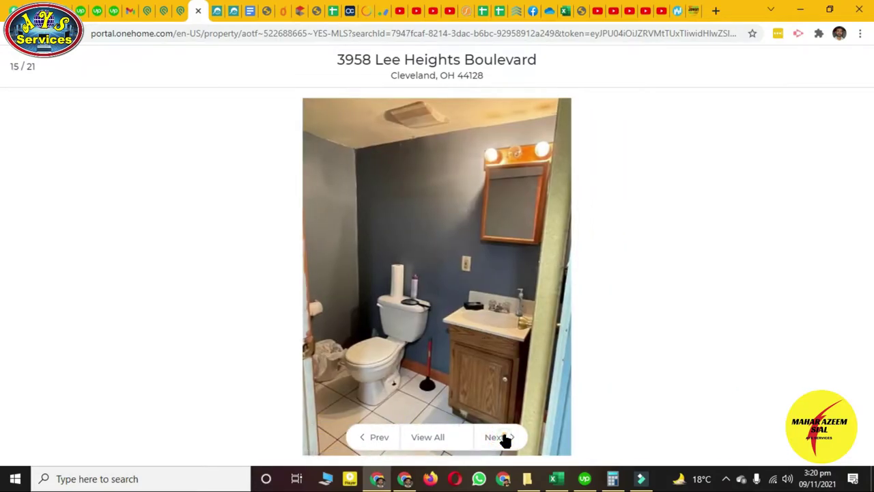
{"action": "left_click", "coordinate": [505, 441]}
{"action": "left_click", "coordinate": [505, 441]}
{"action": "left_click", "coordinate": [505, 441]}
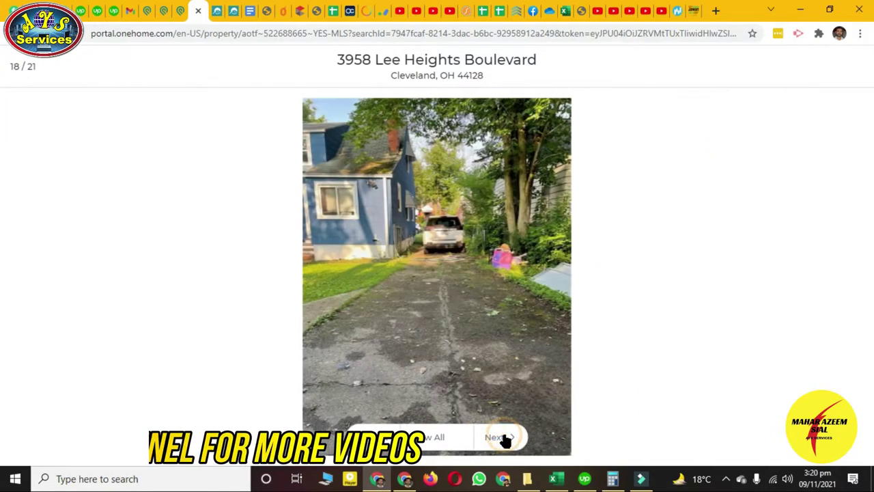
{"action": "left_click", "coordinate": [505, 441]}
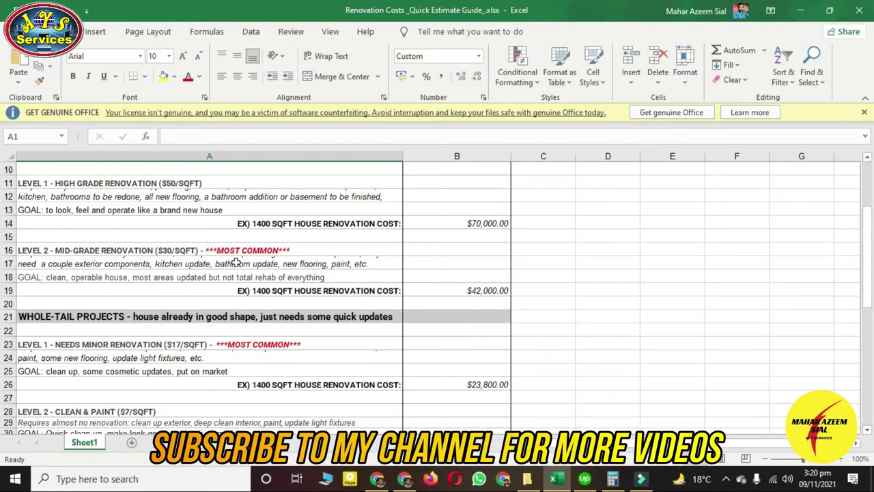
Review the guide's example cost row, Level 2 mid-grade section and clean-and-paint goal
{"action": "scroll", "coordinate": [236, 262], "scroll_direction": "down", "scroll_amount": 1}
{"action": "scroll", "coordinate": [156, 269], "scroll_direction": "up", "scroll_amount": 4}
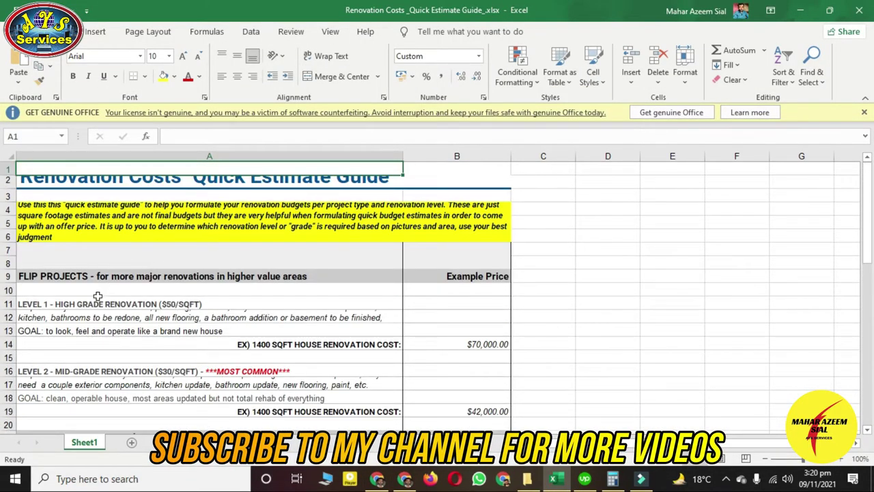
{"action": "scroll", "coordinate": [97, 295], "scroll_direction": "down", "scroll_amount": 1}
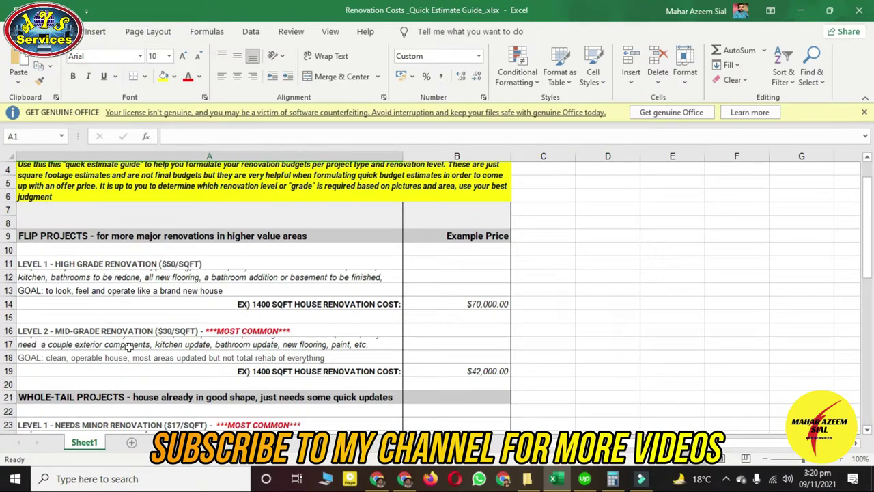
{"action": "left_click", "coordinate": [219, 304]}
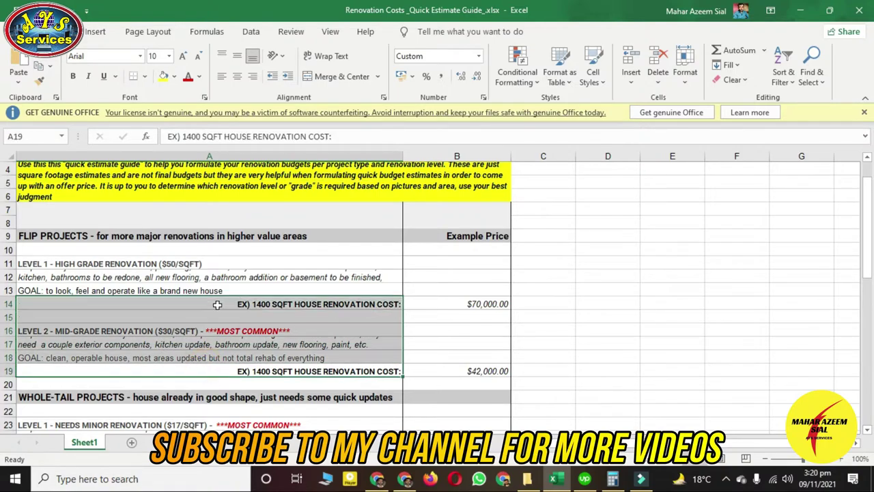
{"action": "left_click", "coordinate": [477, 330]}
{"action": "scroll", "coordinate": [299, 333], "scroll_direction": "down", "scroll_amount": 2}
{"action": "scroll", "coordinate": [298, 333], "scroll_direction": "down", "scroll_amount": 2}
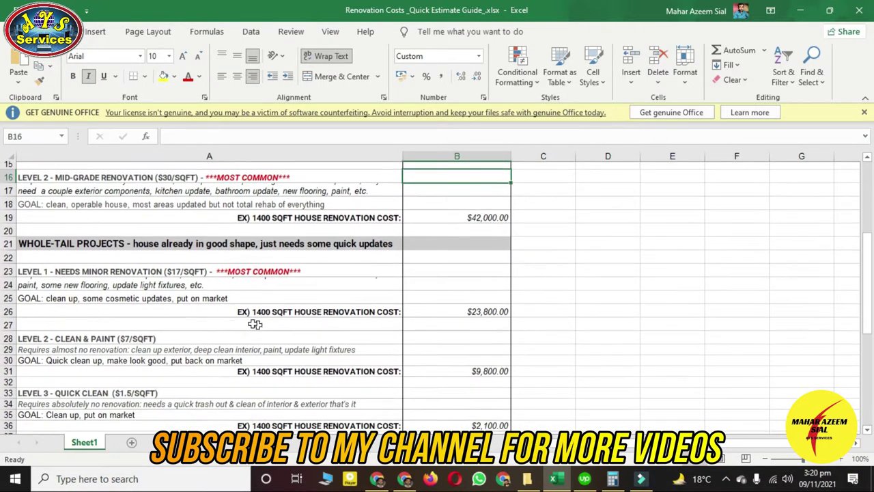
{"action": "scroll", "coordinate": [124, 275], "scroll_direction": "down", "scroll_amount": 1}
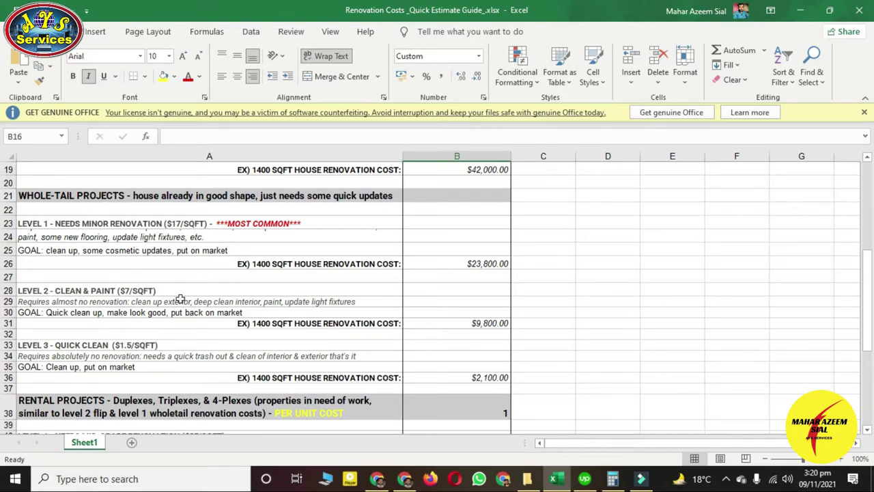
{"action": "left_click_drag", "start_coordinate": [206, 358], "coordinate": [215, 312]}
{"action": "left_click", "coordinate": [215, 312]}
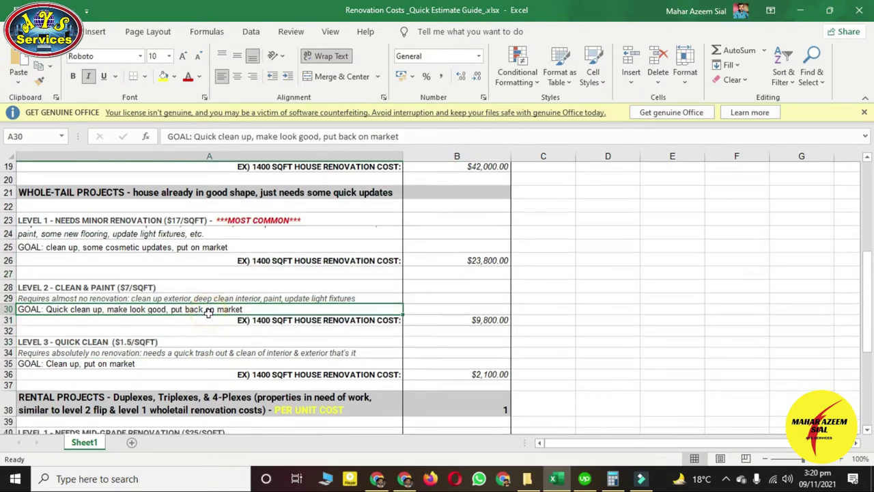
Find the Whole-Tail Level 1 minor-renovation rate of $17/SQFT, then return to the listing photos
{"action": "scroll", "coordinate": [124, 306], "scroll_direction": "down", "scroll_amount": 3}
{"action": "scroll", "coordinate": [123, 306], "scroll_direction": "down", "scroll_amount": 2}
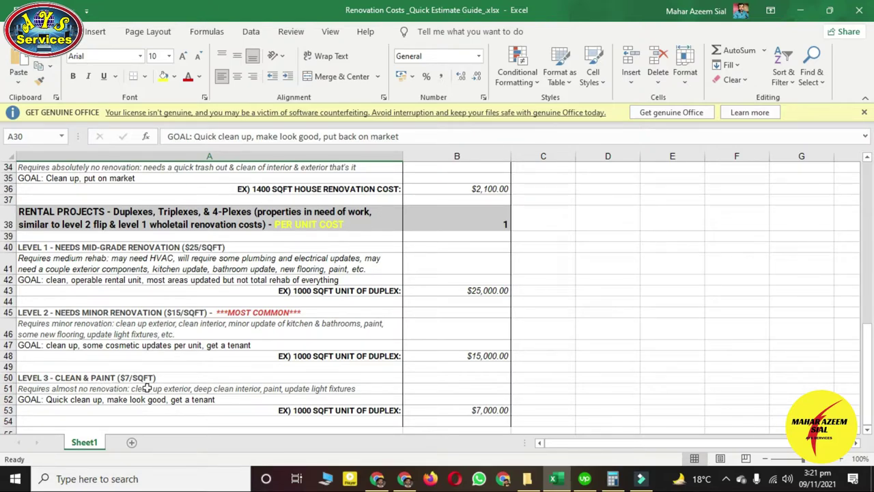
{"action": "scroll", "coordinate": [189, 367], "scroll_direction": "up", "scroll_amount": 6}
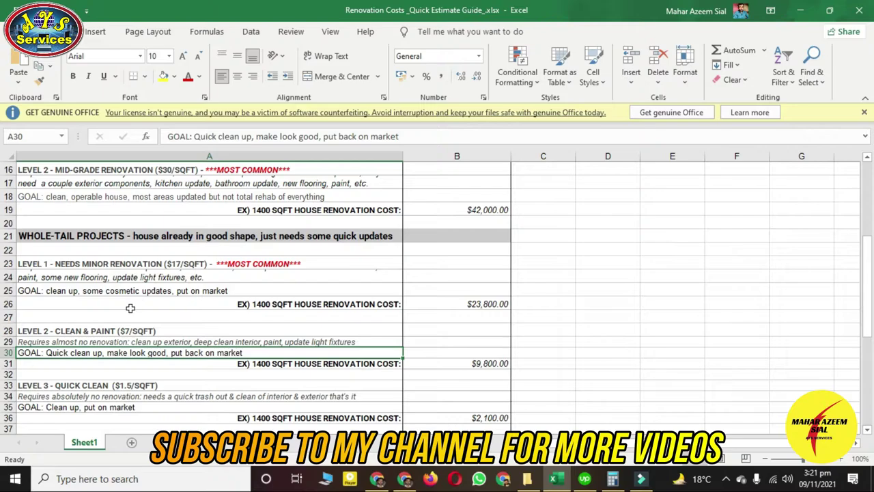
{"action": "left_click", "coordinate": [51, 277]}
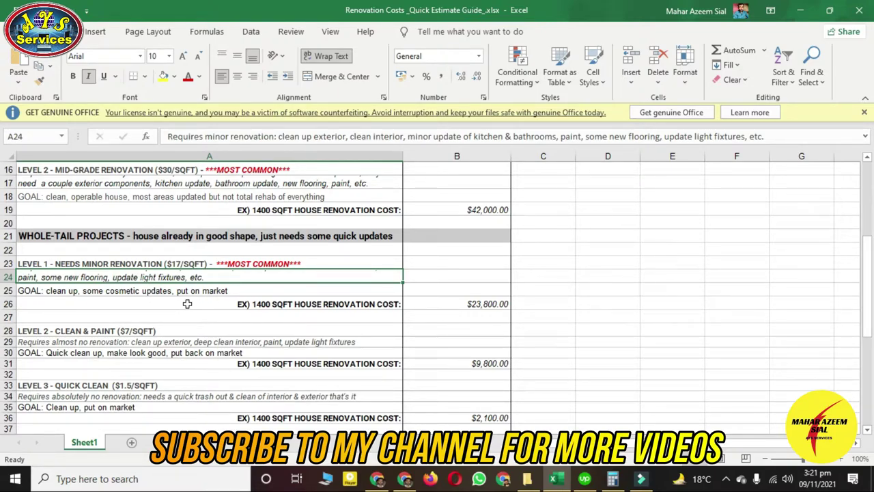
{"action": "left_click", "coordinate": [377, 478]}
{"action": "left_click", "coordinate": [517, 418]}
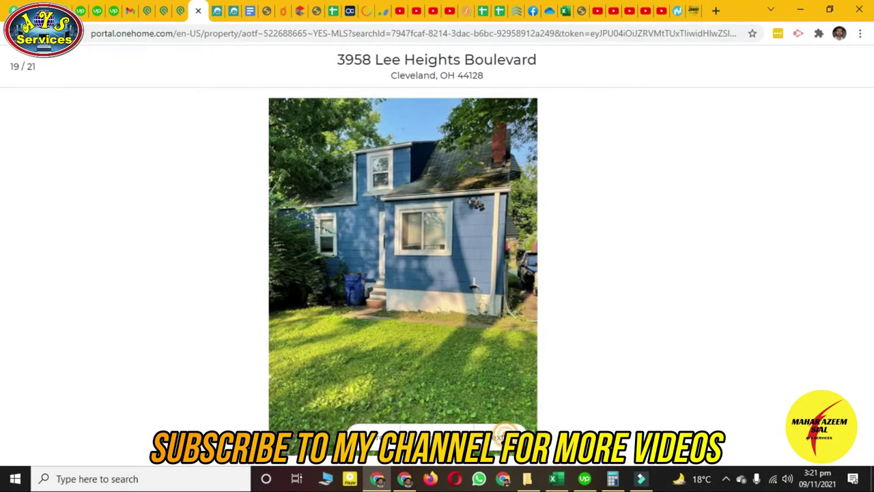
{"action": "left_click", "coordinate": [512, 416]}
{"action": "left_click", "coordinate": [507, 414]}
{"action": "left_click", "coordinate": [507, 418]}
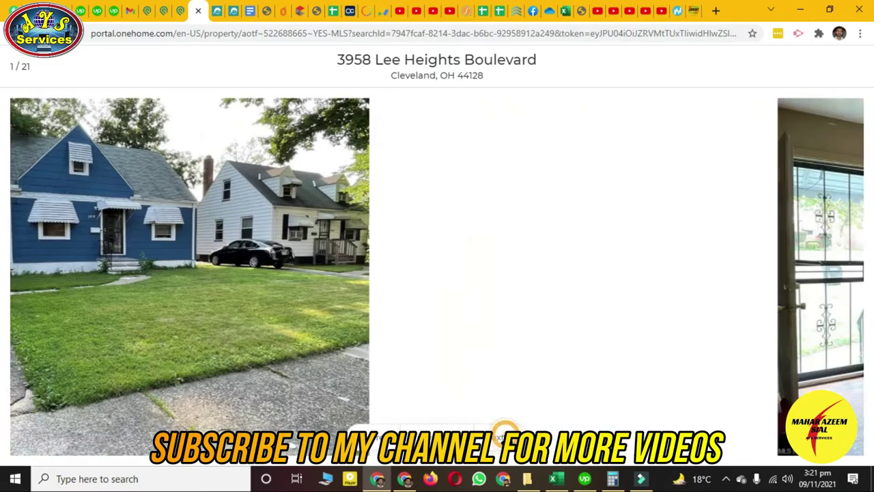
{"action": "left_click", "coordinate": [507, 418]}
{"action": "left_click", "coordinate": [506, 419]}
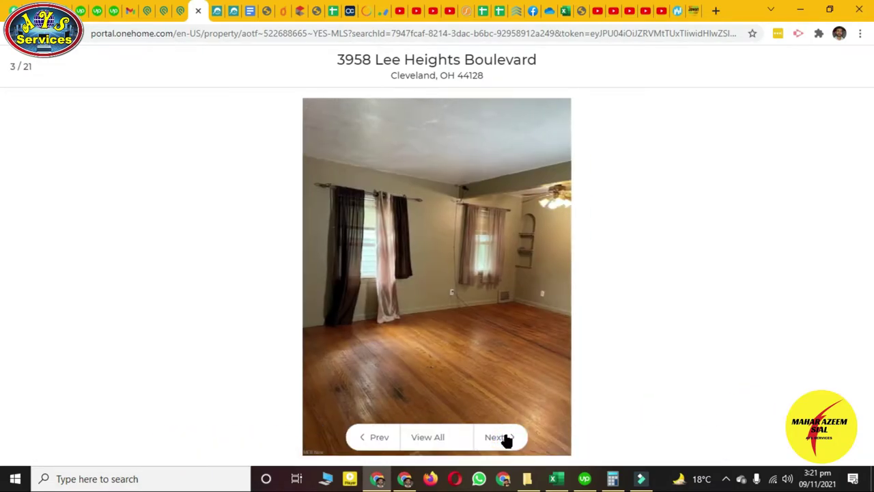
{"action": "left_click", "coordinate": [504, 437]}
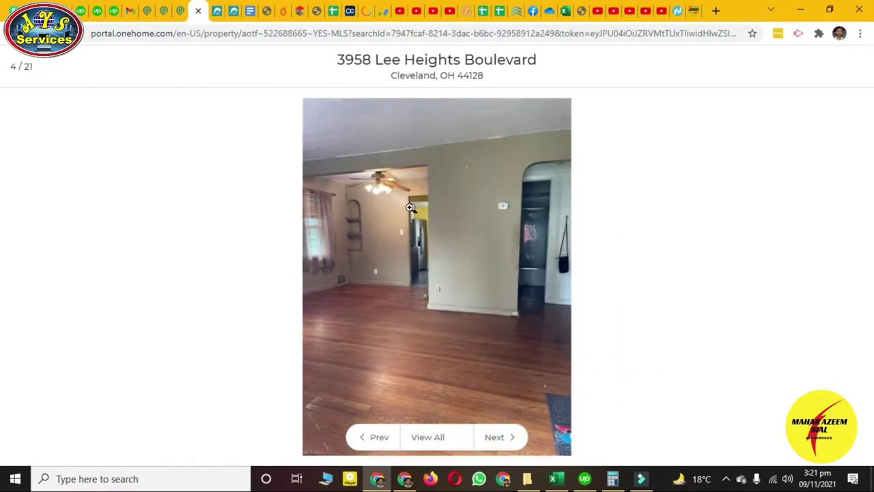
{"action": "left_click", "coordinate": [503, 438]}
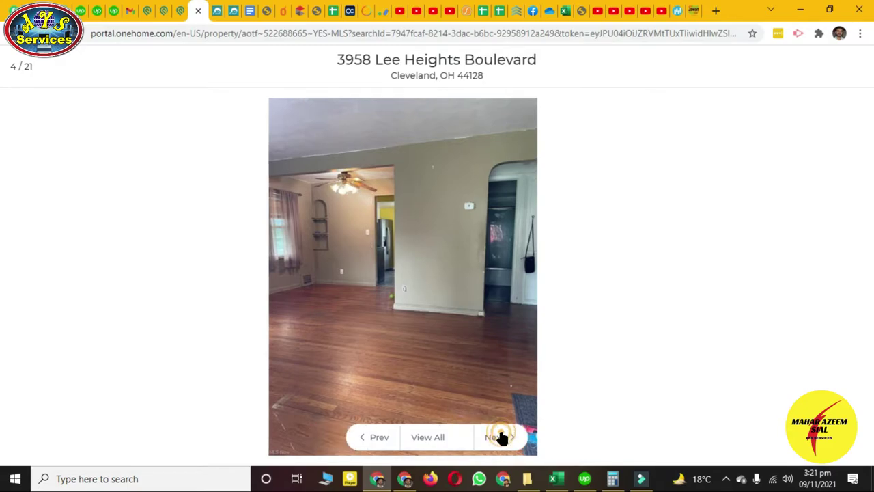
{"action": "left_click", "coordinate": [503, 437]}
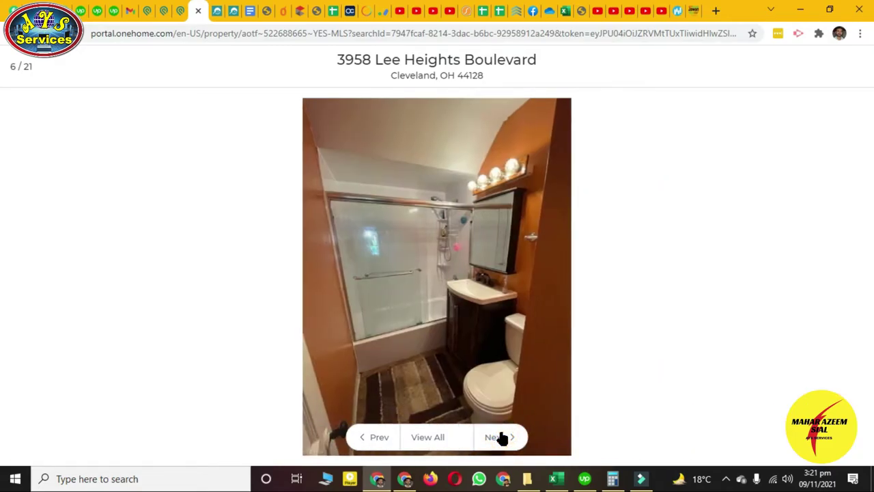
{"action": "left_click", "coordinate": [502, 438]}
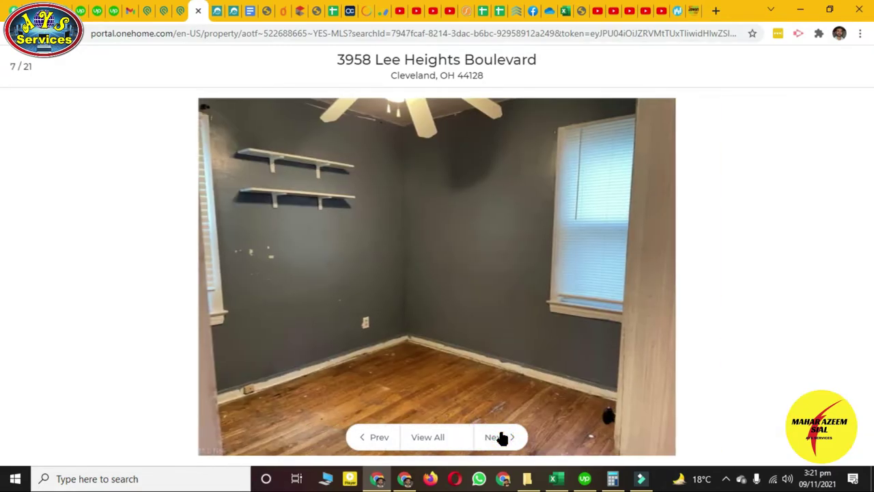
{"action": "left_click", "coordinate": [503, 437]}
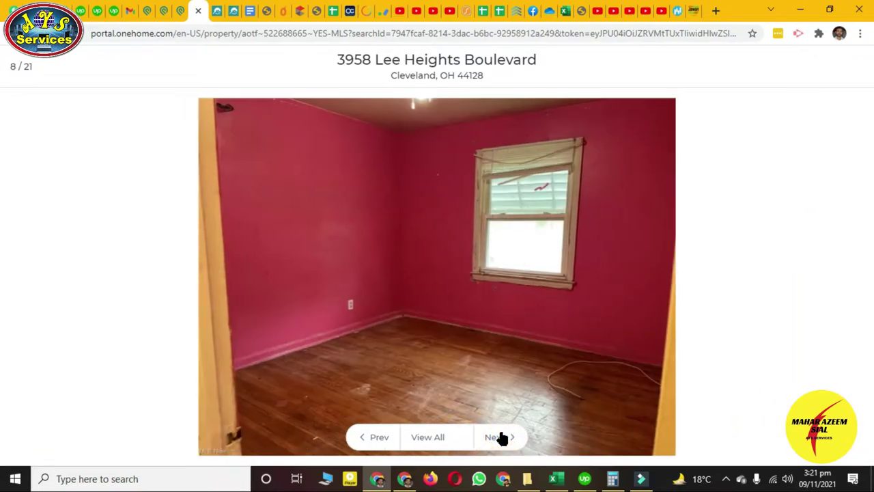
{"action": "left_click", "coordinate": [503, 438]}
{"action": "left_click", "coordinate": [503, 438]}
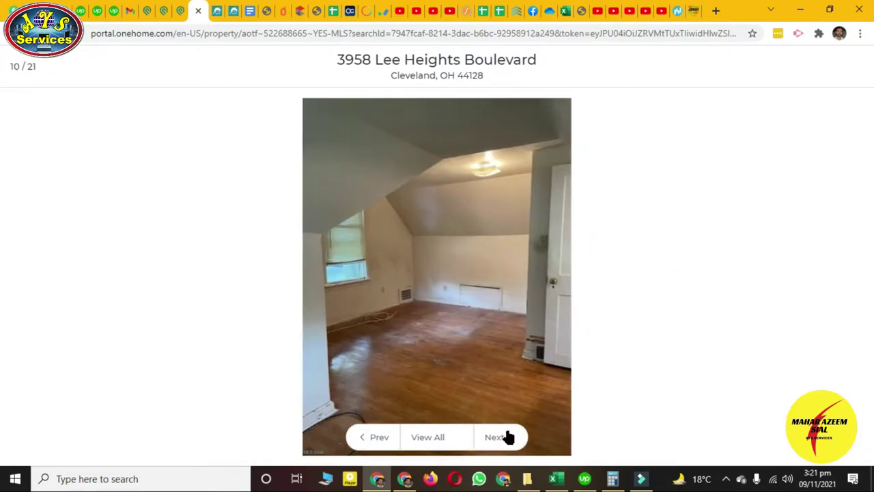
{"action": "left_click", "coordinate": [504, 436]}
Close the gallery and find the 1,097 sqft above-grade finished area in Property Details
{"action": "left_click", "coordinate": [851, 71]}
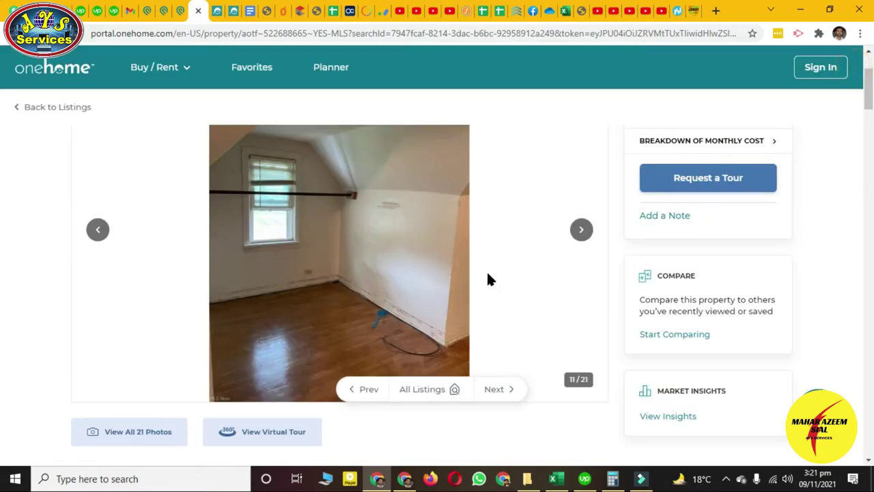
{"action": "scroll", "coordinate": [410, 280], "scroll_direction": "down", "scroll_amount": 3}
{"action": "scroll", "coordinate": [382, 274], "scroll_direction": "down", "scroll_amount": 3}
{"action": "scroll", "coordinate": [318, 277], "scroll_direction": "up", "scroll_amount": 3}
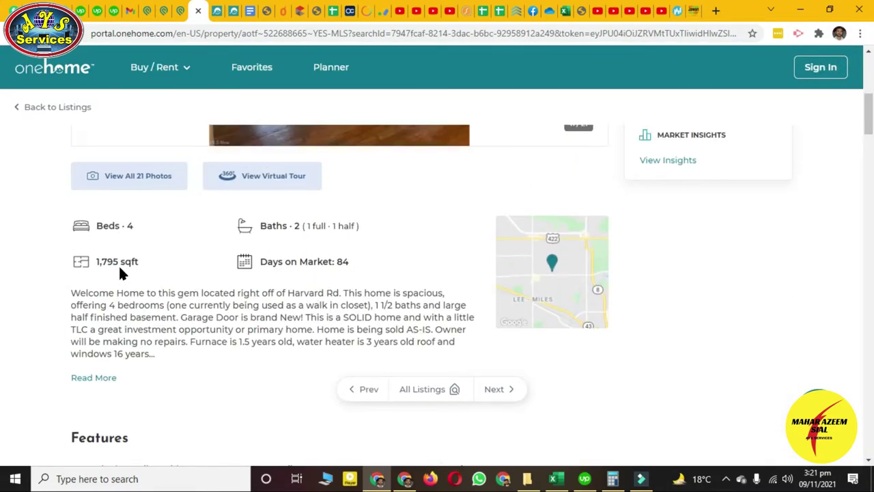
{"action": "scroll", "coordinate": [137, 264], "scroll_direction": "down", "scroll_amount": 3}
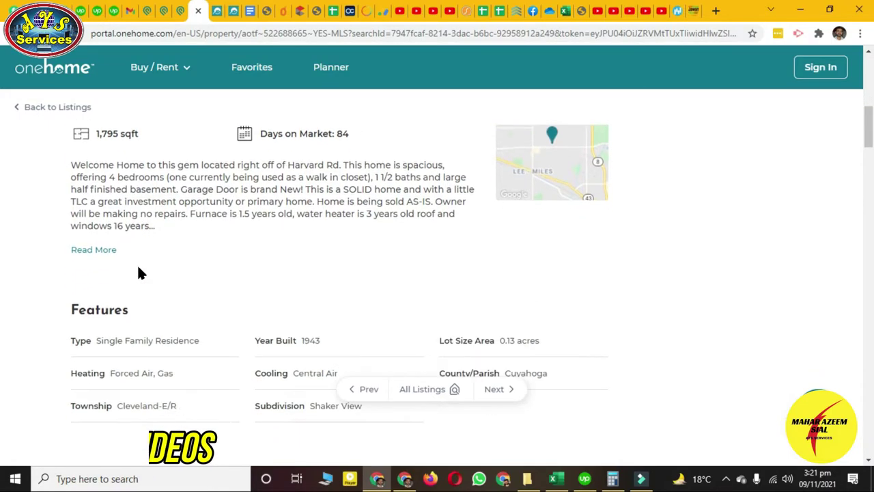
{"action": "scroll", "coordinate": [219, 276], "scroll_direction": "down", "scroll_amount": 3}
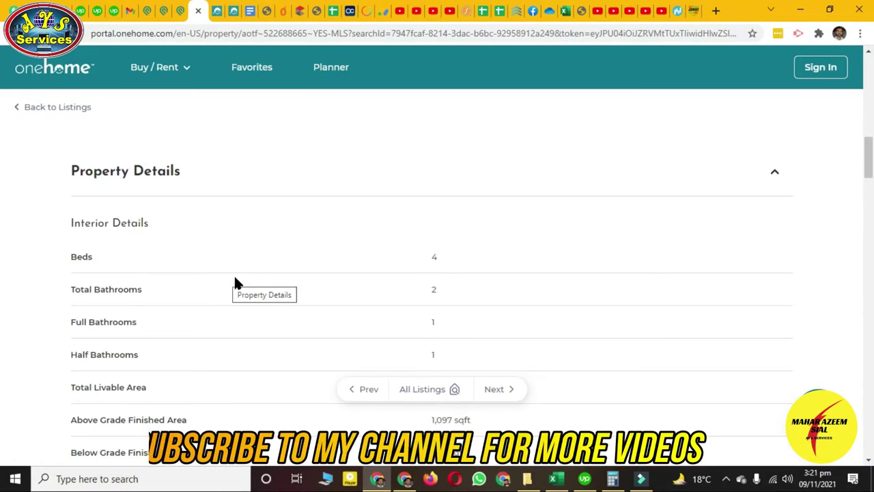
{"action": "scroll", "coordinate": [253, 280], "scroll_direction": "down", "scroll_amount": 3}
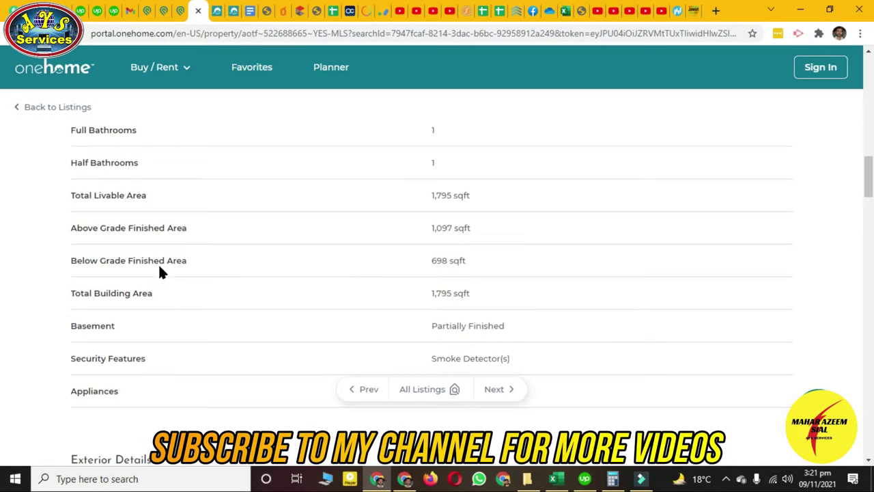
{"action": "left_click", "coordinate": [423, 239]}
{"action": "left_click", "coordinate": [613, 479]}
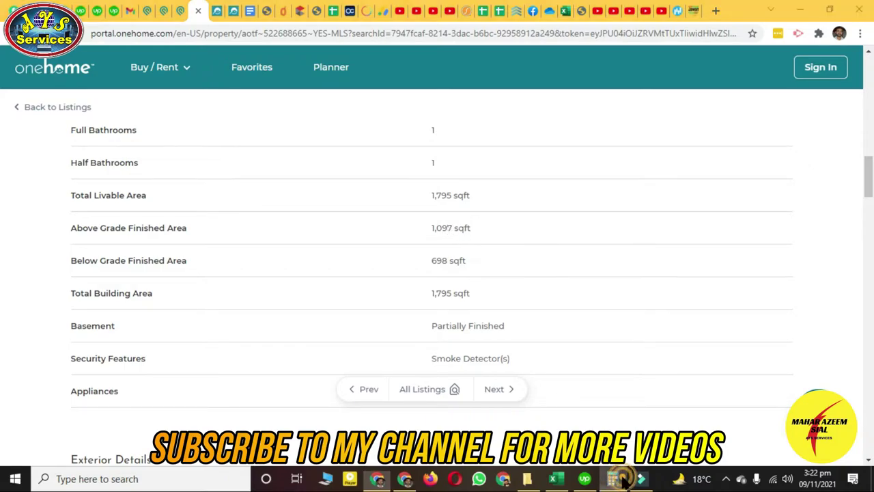
Compute 1,097 × 17 in Calculator, confirming the $17/sqft rate in the guide, for 18,649
{"action": "left_click", "coordinate": [666, 213]}
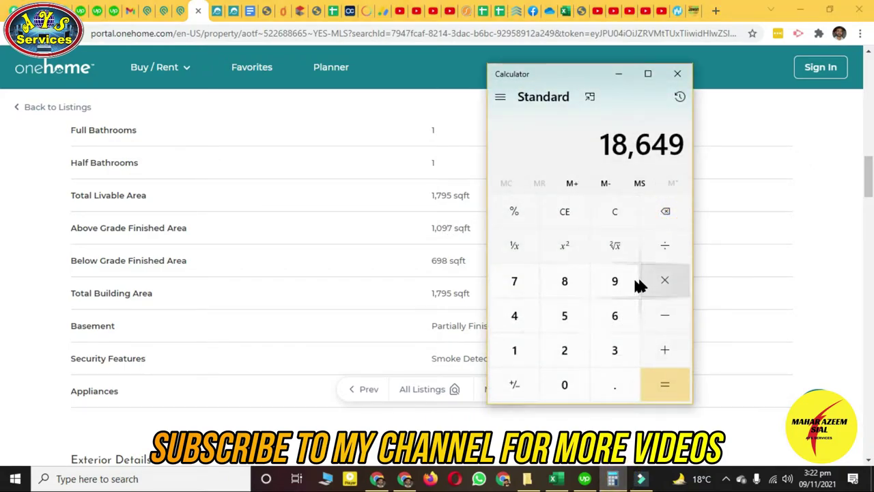
{"action": "type", "text": "1,097"}
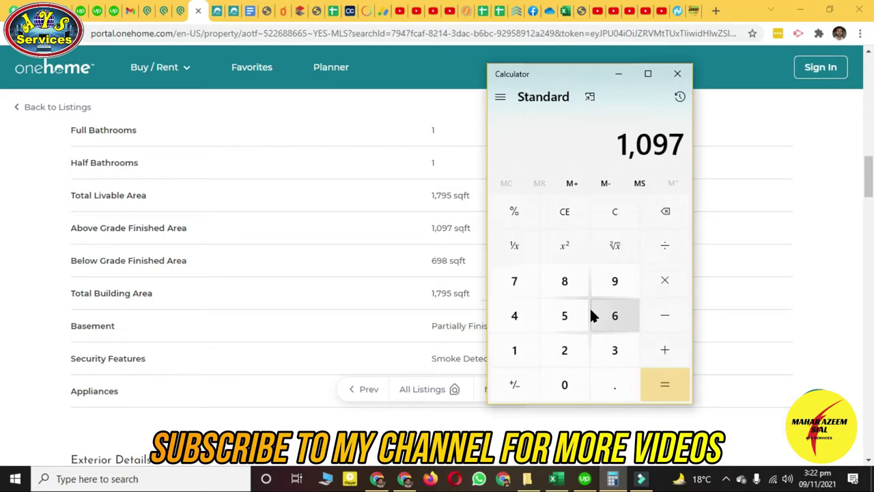
{"action": "key", "text": "asterisk"}
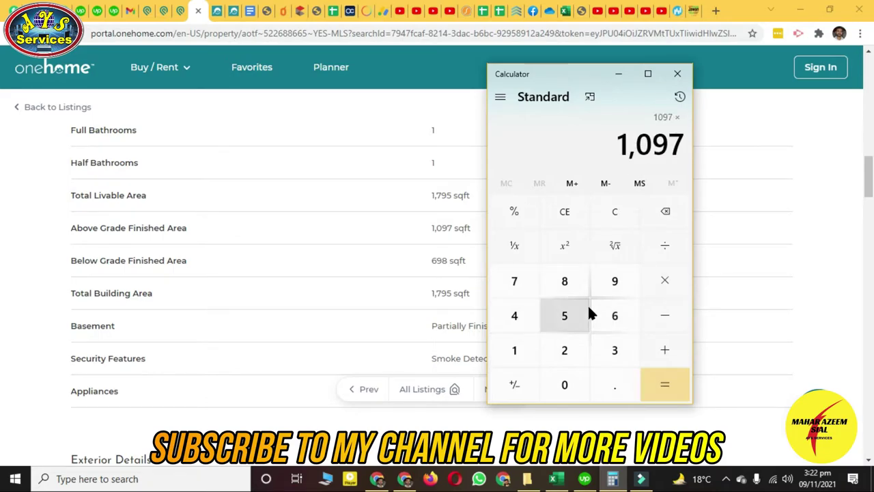
{"action": "left_click", "coordinate": [554, 479]}
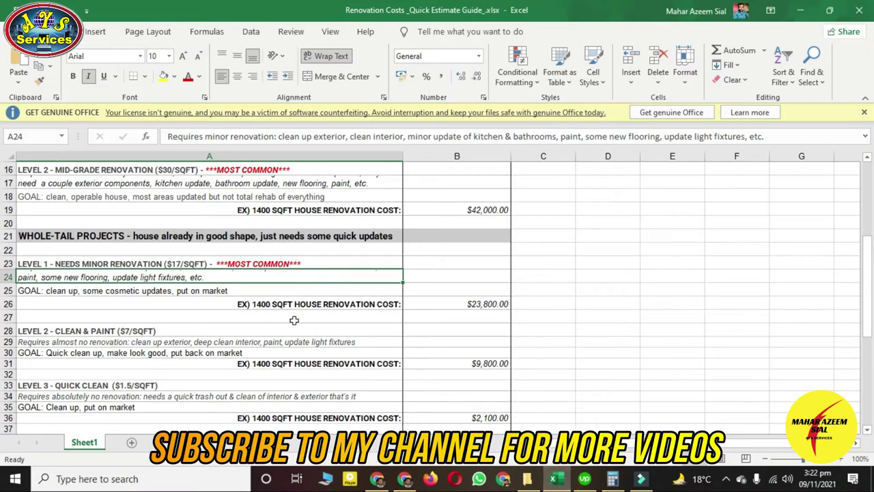
{"action": "left_click", "coordinate": [613, 478]}
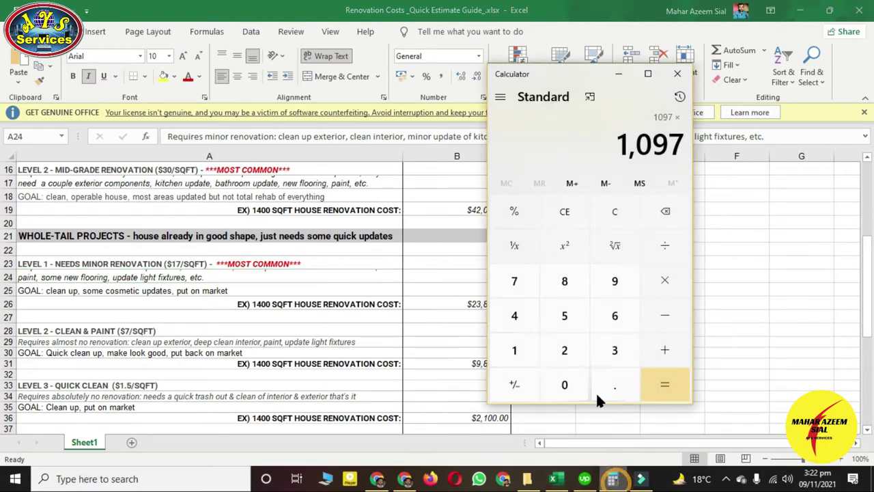
{"action": "key", "text": "asterisk"}
{"action": "key", "text": "1"}
{"action": "key", "text": "7"}
{"action": "key", "text": "Return"}
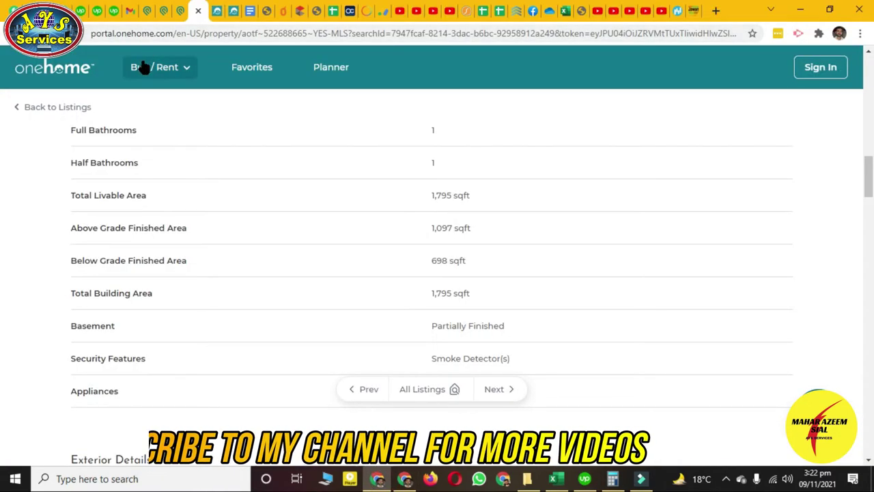
{"action": "left_click", "coordinate": [179, 11]}
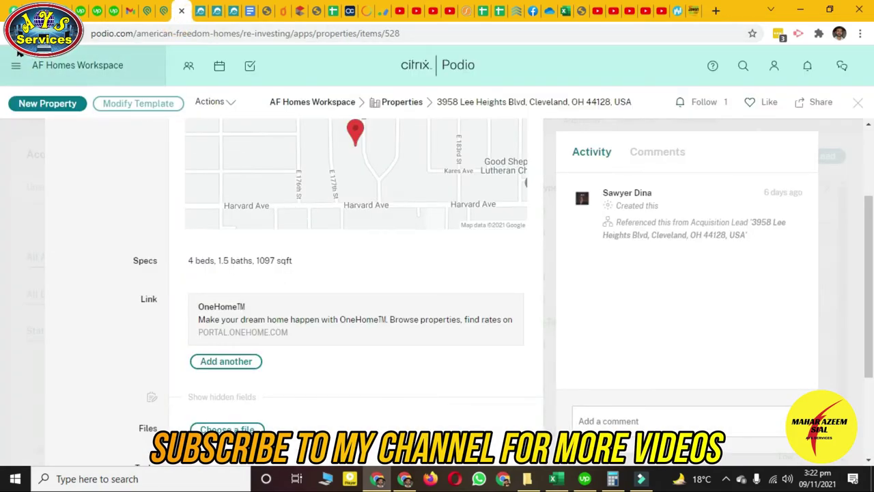
{"action": "left_click", "coordinate": [693, 223]}
{"action": "left_click", "coordinate": [820, 34]}
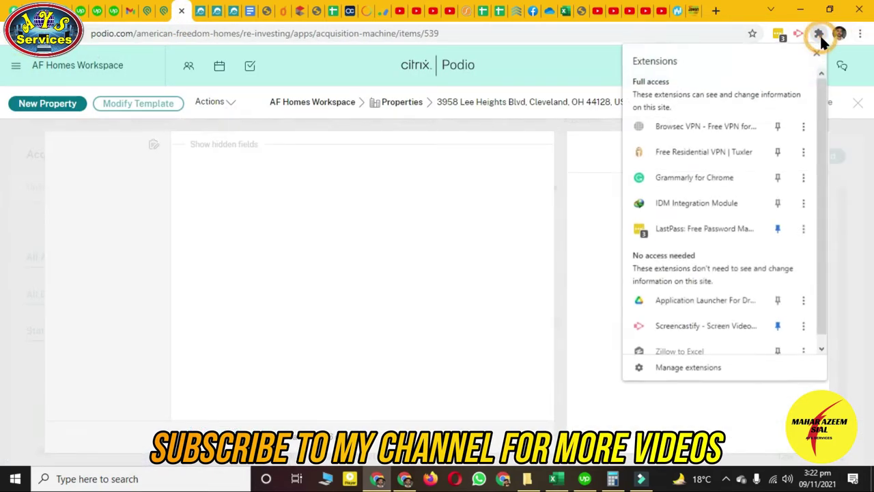
{"action": "left_click", "coordinate": [820, 34]}
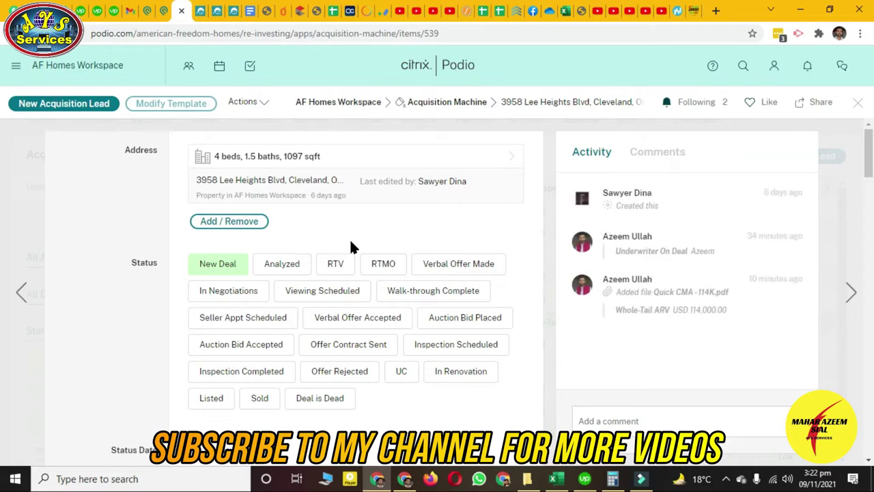
{"action": "scroll", "coordinate": [327, 224], "scroll_direction": "down", "scroll_amount": 15}
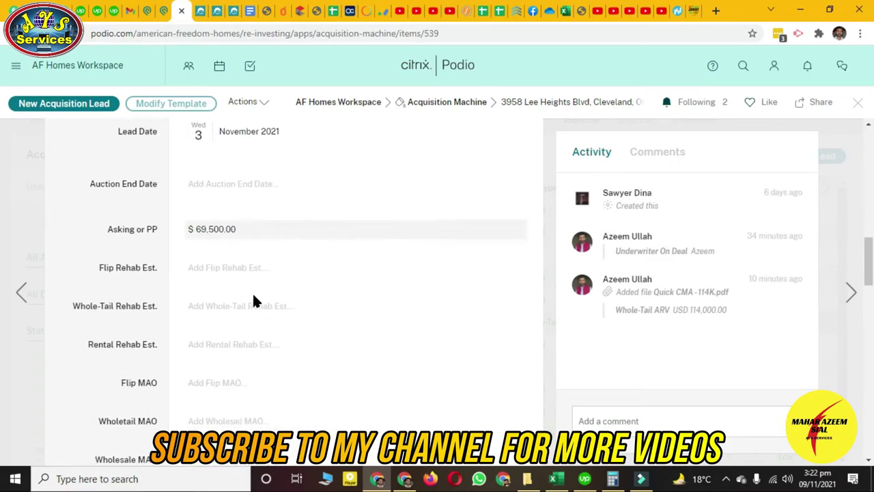
{"action": "scroll", "coordinate": [251, 303], "scroll_direction": "up", "scroll_amount": 6}
Set the deal priority to Medium and scroll down to the Rehab Est. fields
{"action": "left_click", "coordinate": [259, 311]}
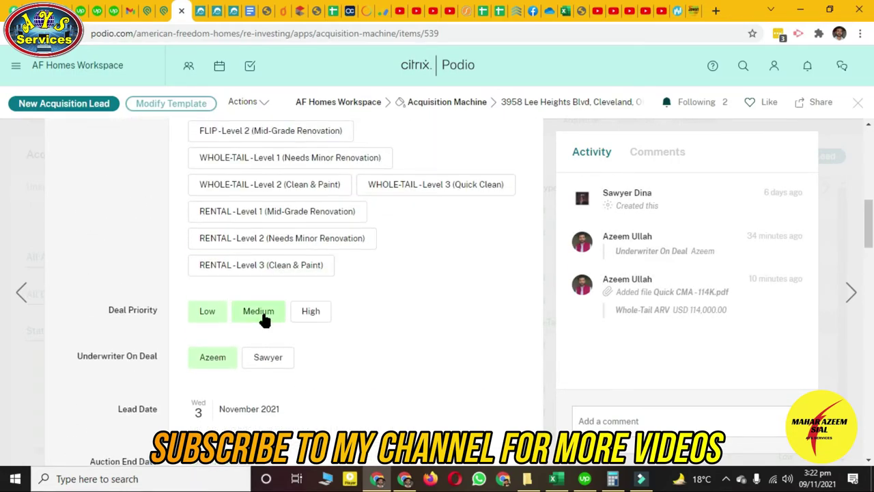
{"action": "scroll", "coordinate": [261, 309], "scroll_direction": "up", "scroll_amount": 1}
{"action": "scroll", "coordinate": [262, 308], "scroll_direction": "up", "scroll_amount": 2}
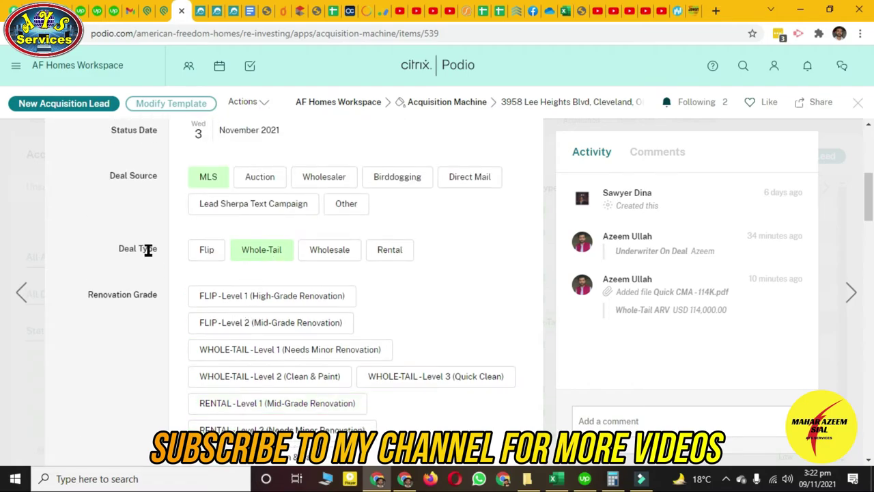
{"action": "scroll", "coordinate": [248, 258], "scroll_direction": "down", "scroll_amount": 4}
{"action": "scroll", "coordinate": [199, 321], "scroll_direction": "down", "scroll_amount": 3}
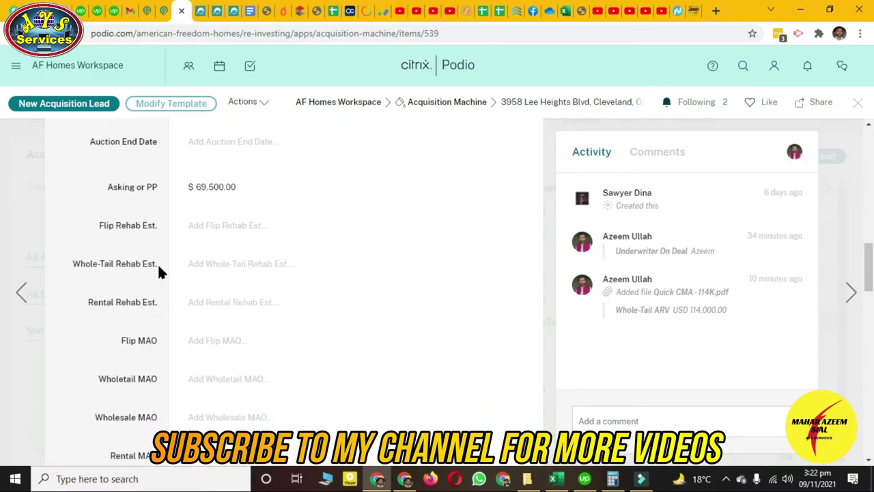
Look over the Whole-Tail, Flip and Rental Rehab Est. fields and check the calculator result
{"action": "left_click", "coordinate": [217, 264]}
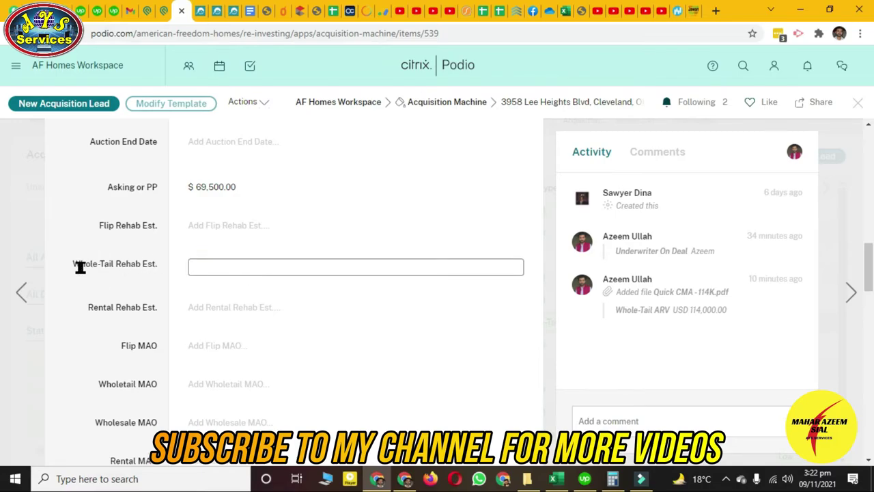
{"action": "left_click", "coordinate": [225, 226]}
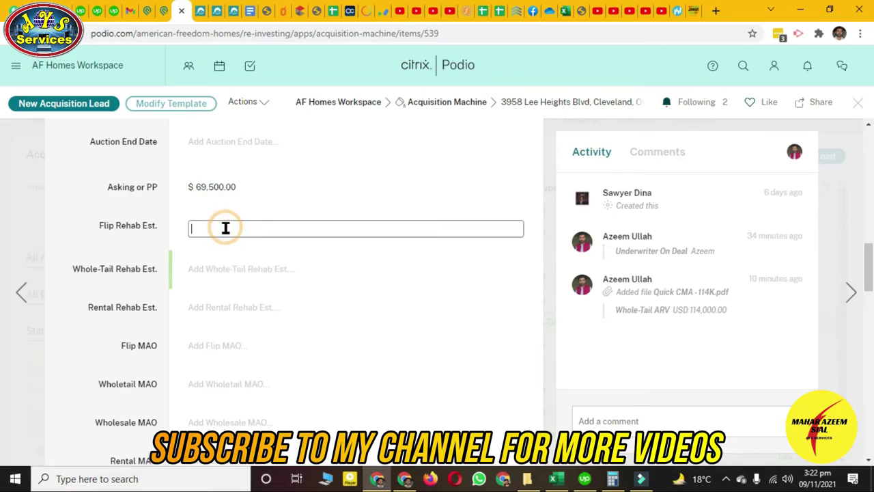
{"action": "left_click", "coordinate": [227, 266]}
{"action": "left_click", "coordinate": [244, 309]}
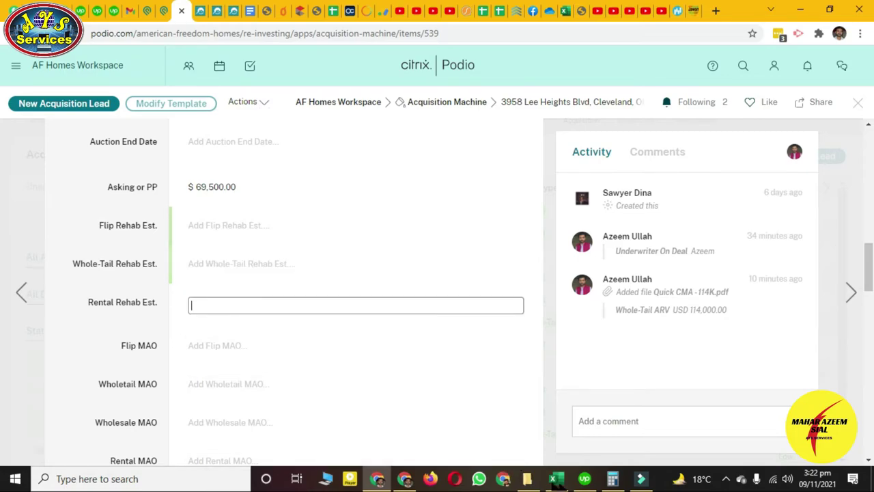
{"action": "left_click", "coordinate": [613, 479]}
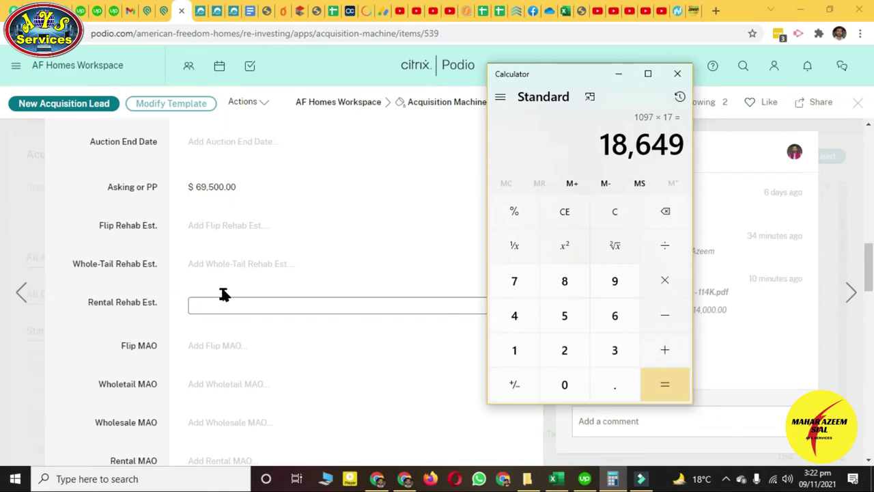
Enter and save 18,649 as the Whole-Tail Rehab Est., then minimize the calculator
{"action": "left_click", "coordinate": [217, 269]}
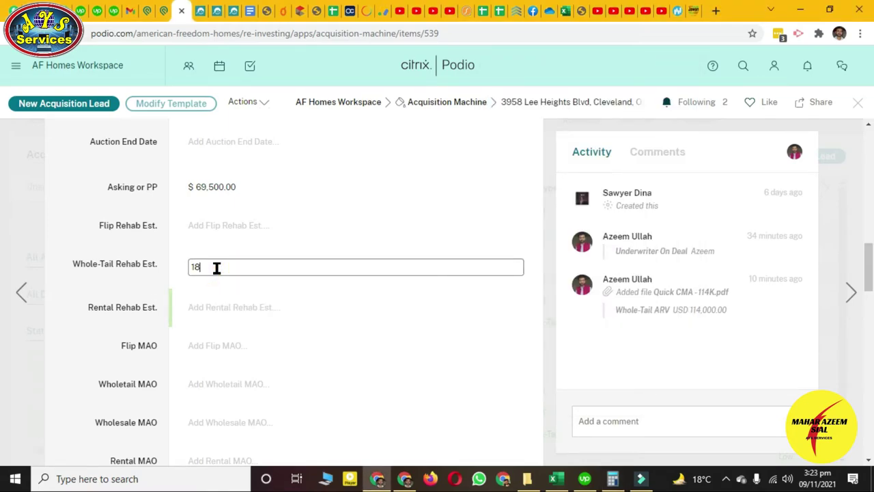
{"action": "type", "text": "18649"}
{"action": "left_click", "coordinate": [84, 281]}
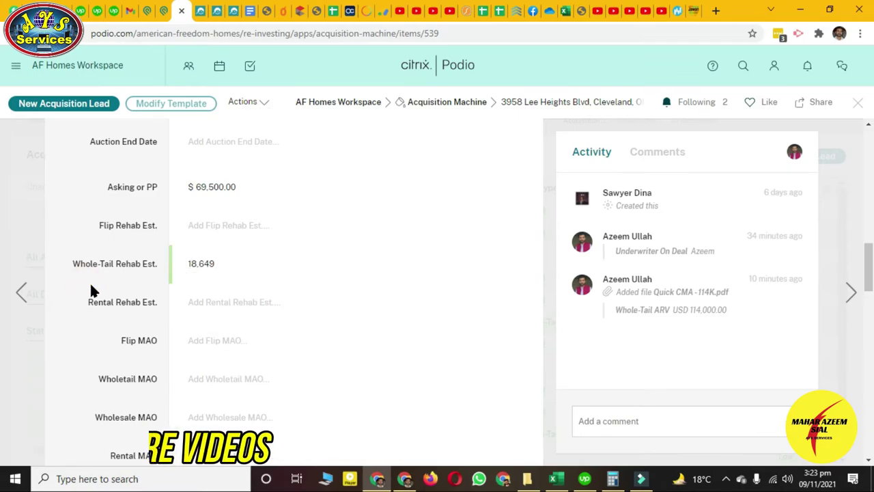
{"action": "left_click", "coordinate": [613, 478]}
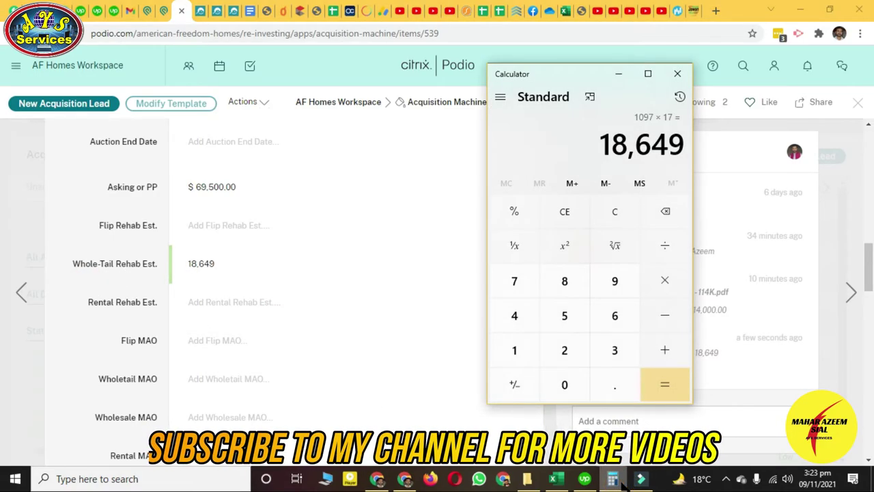
{"action": "left_click", "coordinate": [615, 480]}
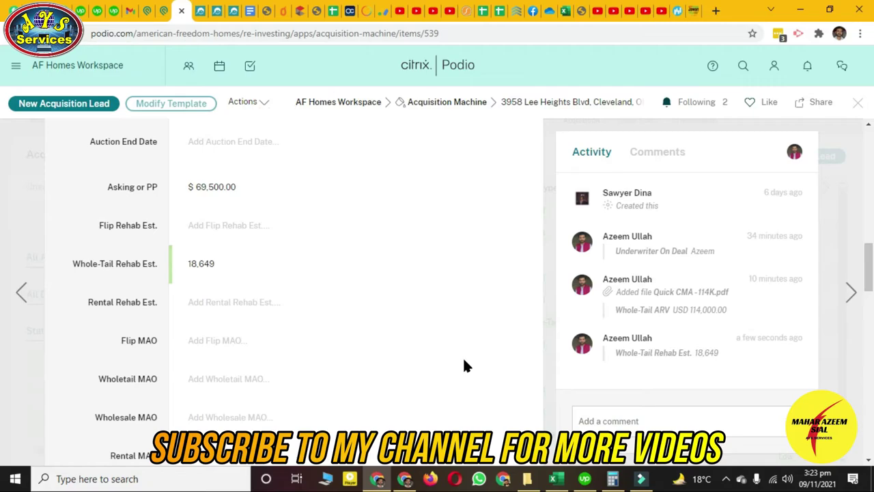
{"action": "left_click", "coordinate": [330, 11]}
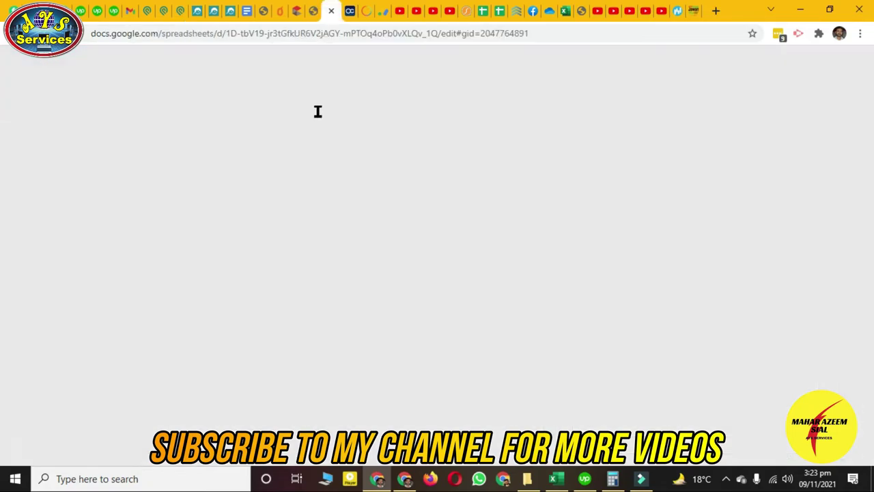
{"action": "left_click", "coordinate": [53, 77]}
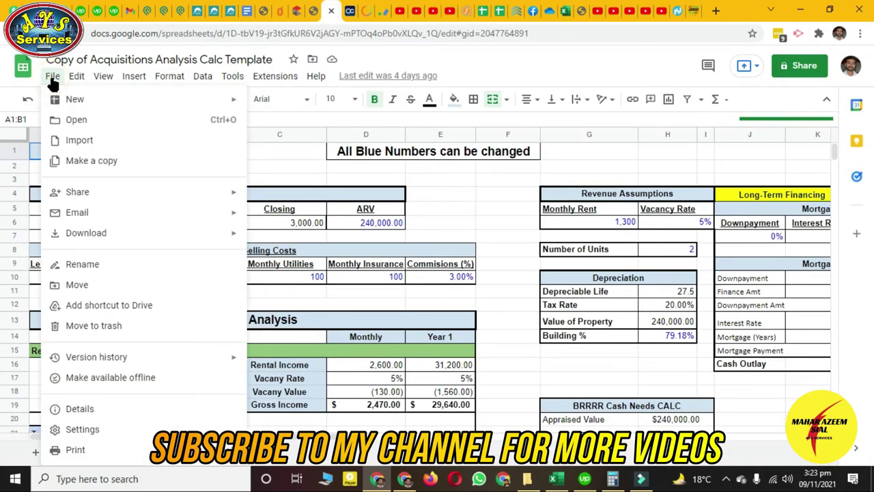
{"action": "left_click", "coordinate": [85, 164]}
{"action": "left_click", "coordinate": [180, 11]}
{"action": "scroll", "coordinate": [255, 249], "scroll_direction": "up", "scroll_amount": 10}
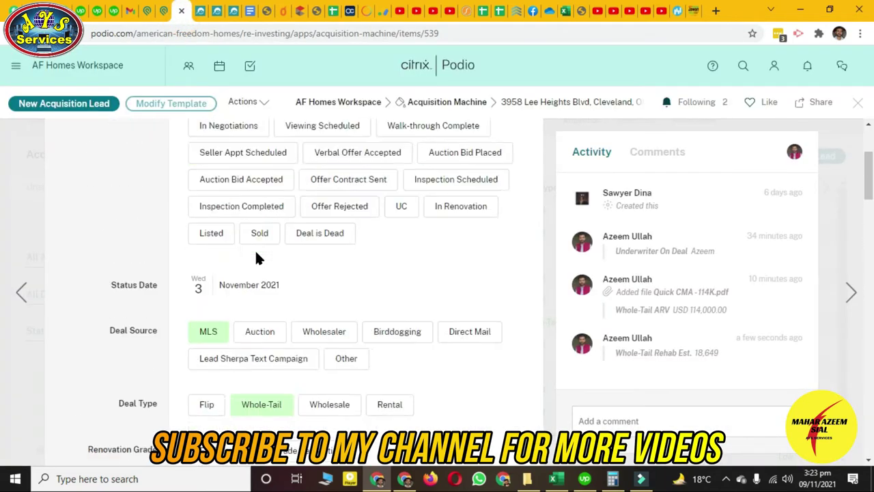
{"action": "triple_click", "coordinate": [245, 183]}
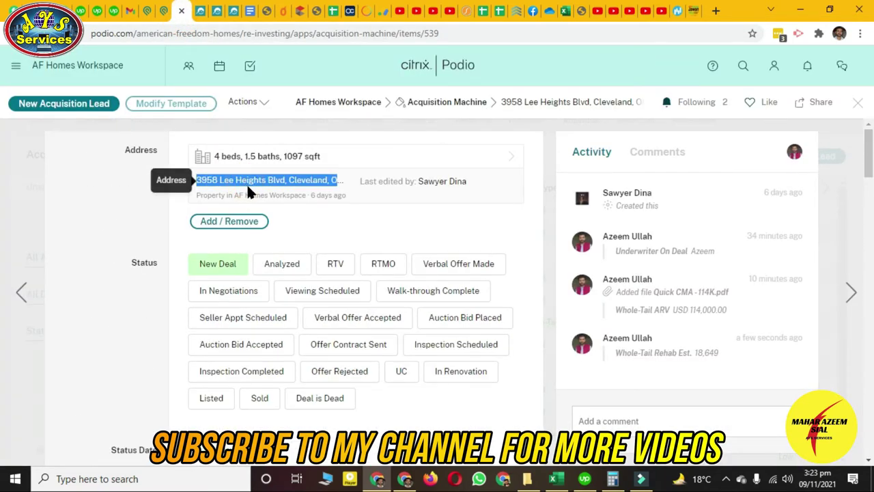
{"action": "left_click", "coordinate": [333, 11]}
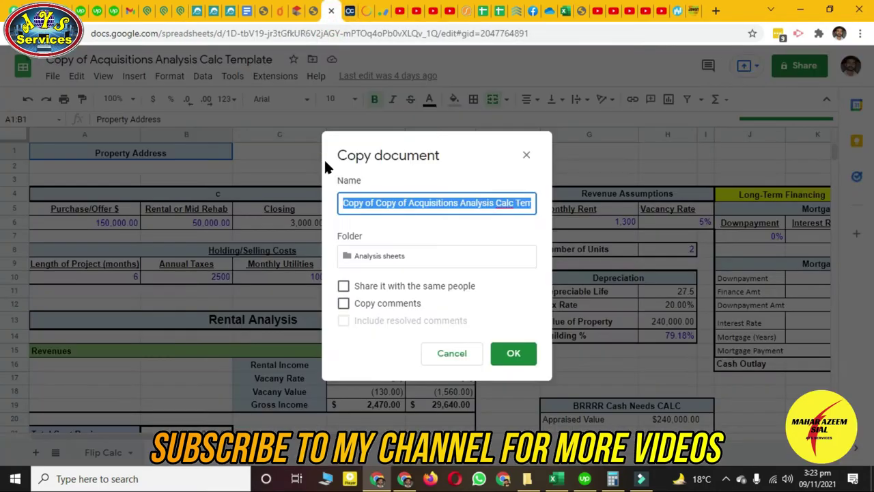
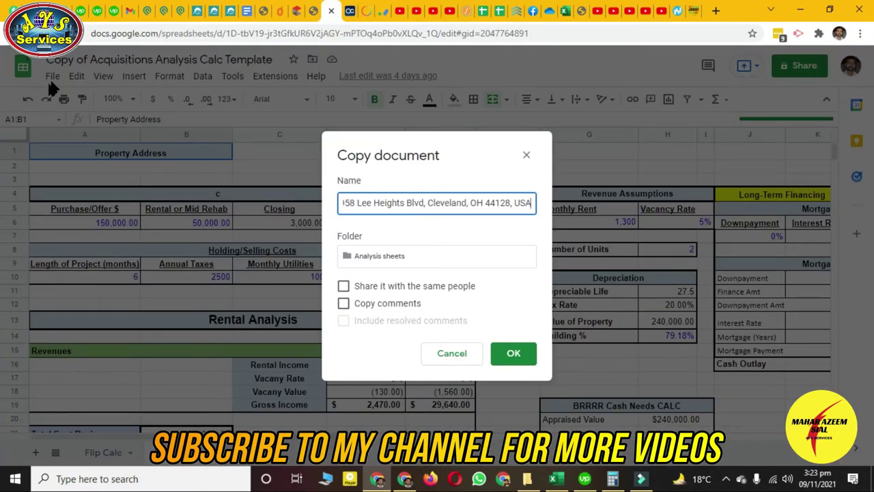
{"action": "left_click", "coordinate": [513, 353]}
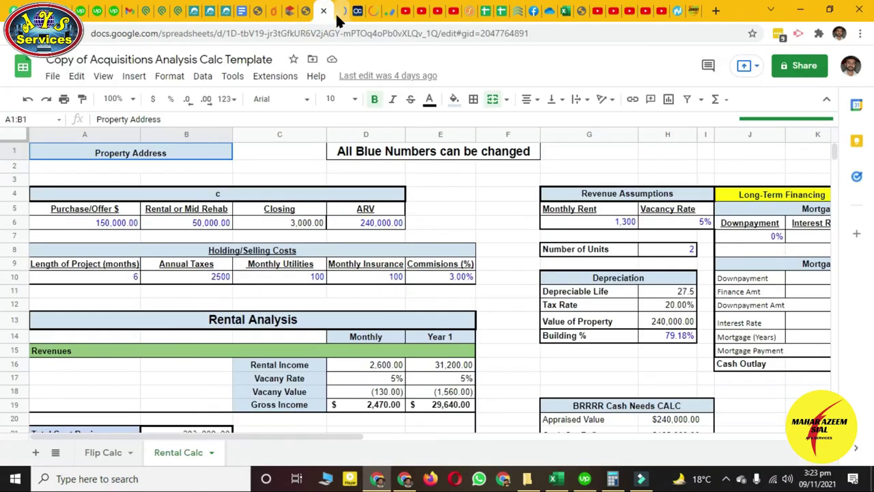
{"action": "scroll", "coordinate": [469, 244], "scroll_direction": "down", "scroll_amount": 4}
{"action": "scroll", "coordinate": [469, 239], "scroll_direction": "up", "scroll_amount": 4}
{"action": "left_click", "coordinate": [340, 15]}
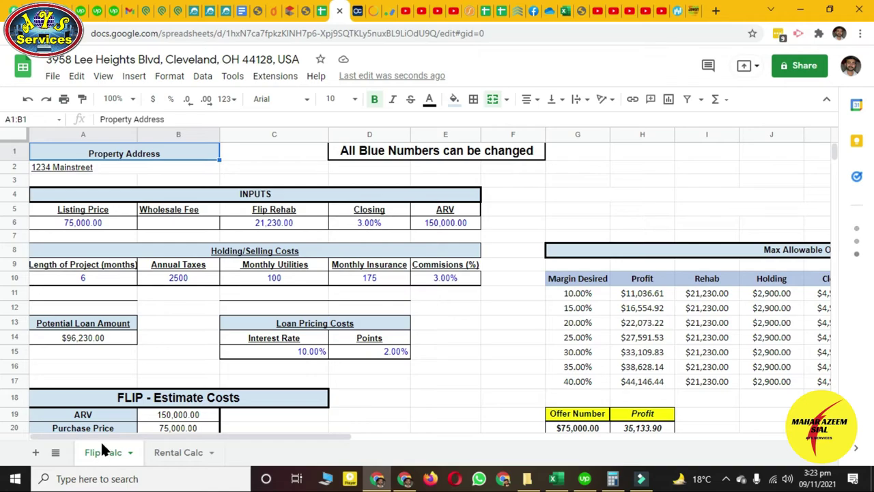
On the Flip Calc sheet, enter 18,649 as the flip rehab amount
{"action": "left_click", "coordinate": [174, 459]}
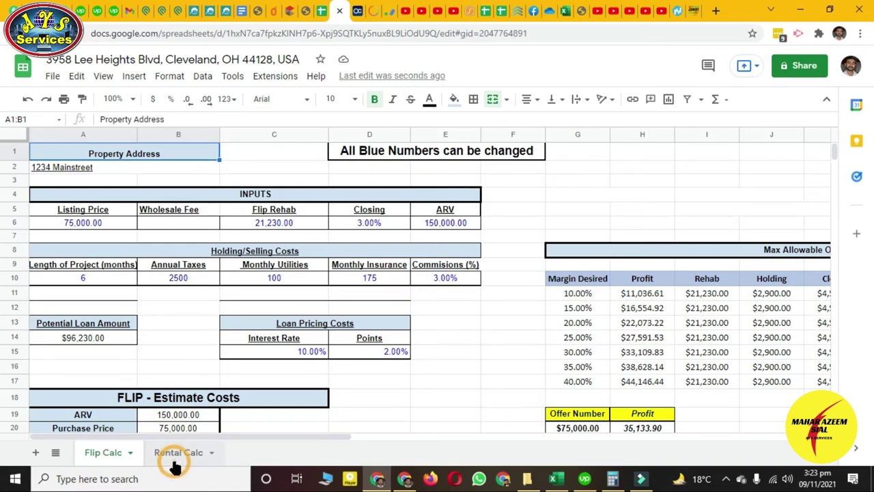
{"action": "left_click", "coordinate": [108, 456]}
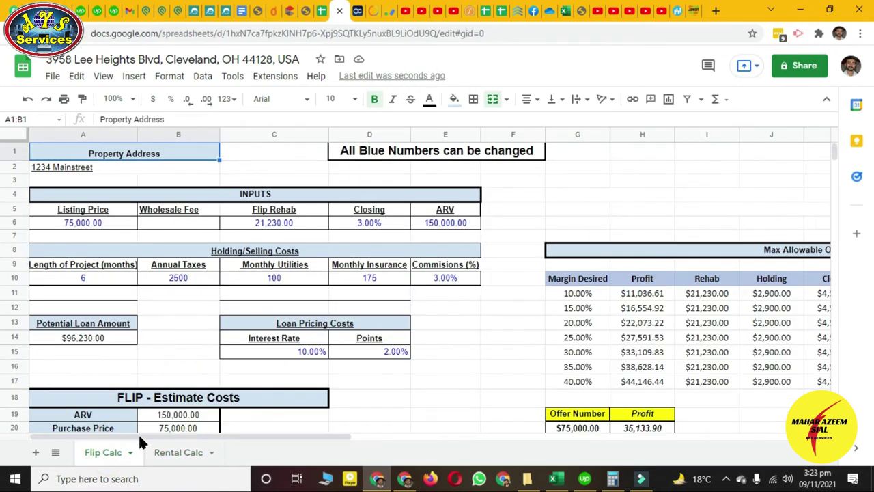
{"action": "left_click", "coordinate": [271, 225]}
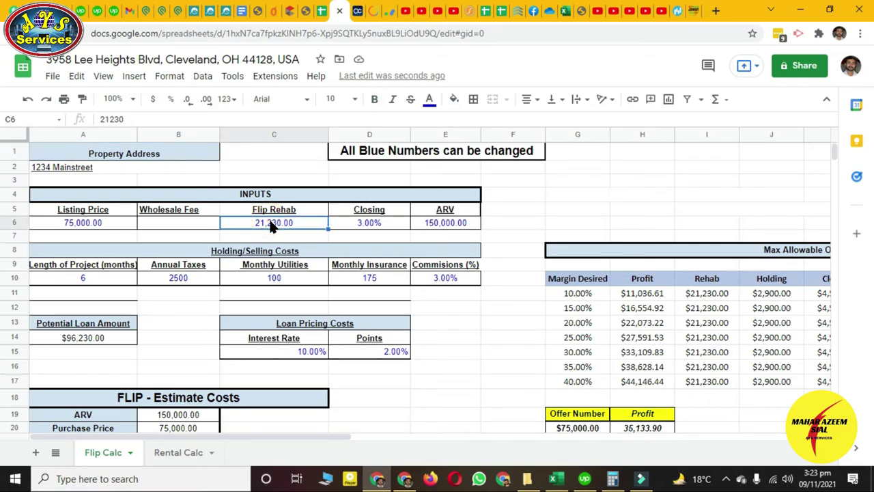
{"action": "type", "text": "18649"}
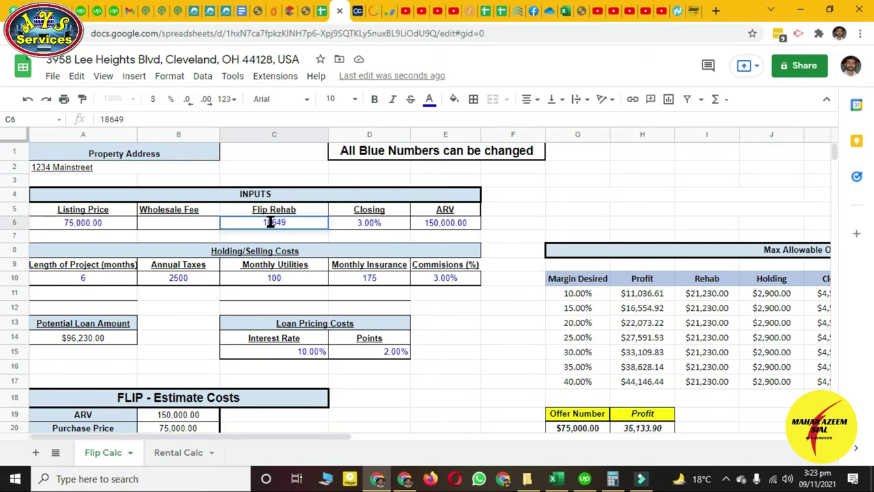
{"action": "left_click", "coordinate": [261, 234]}
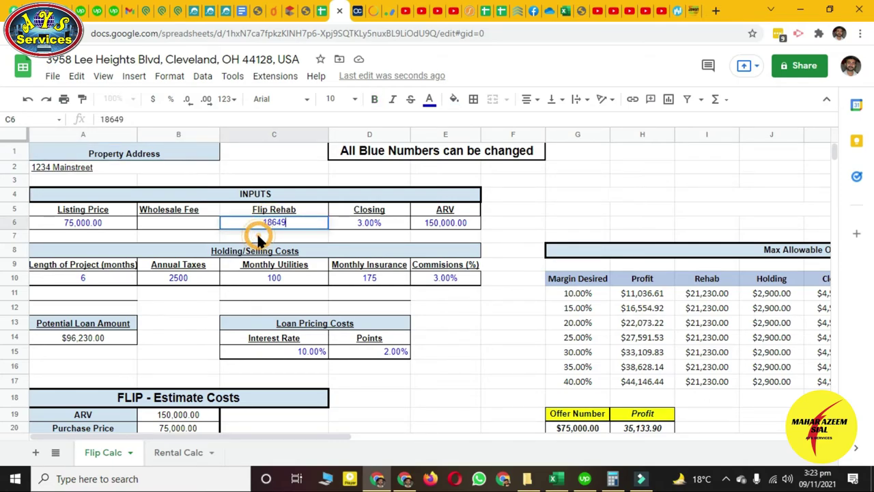
Set the listing price to 69,500 after checking the asking price in Podio
{"action": "left_click", "coordinate": [449, 226]}
{"action": "left_click", "coordinate": [93, 220]}
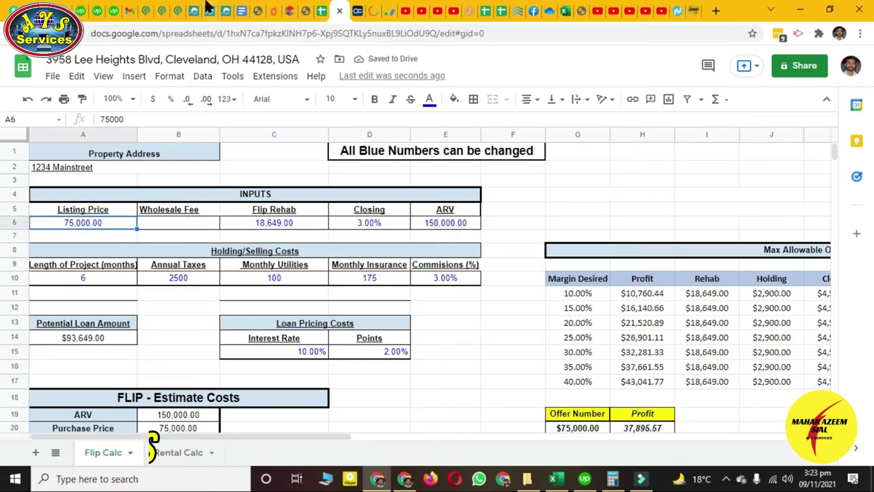
{"action": "left_click", "coordinate": [174, 11]}
{"action": "scroll", "coordinate": [328, 274], "scroll_direction": "down", "scroll_amount": 10}
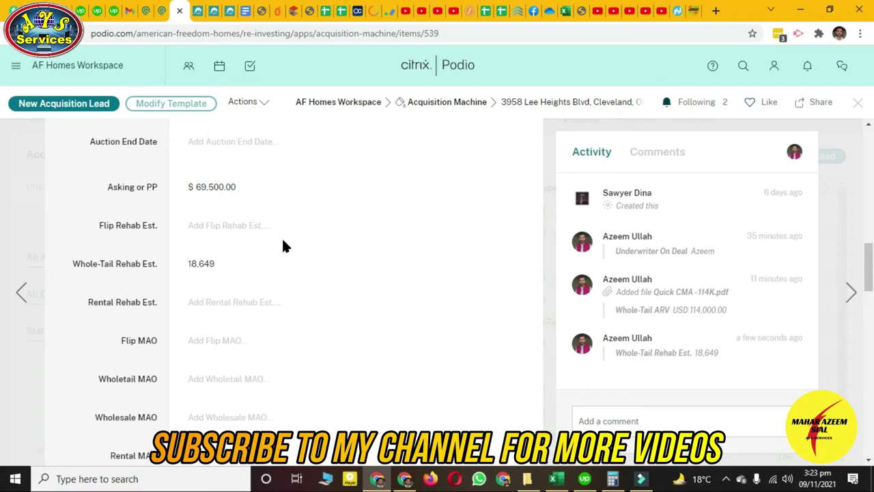
{"action": "left_click", "coordinate": [341, 16]}
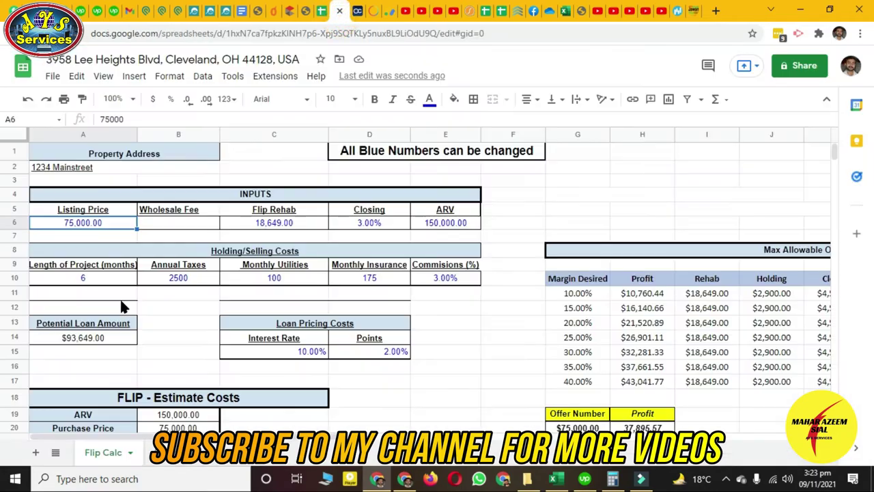
{"action": "type", "text": "69500"}
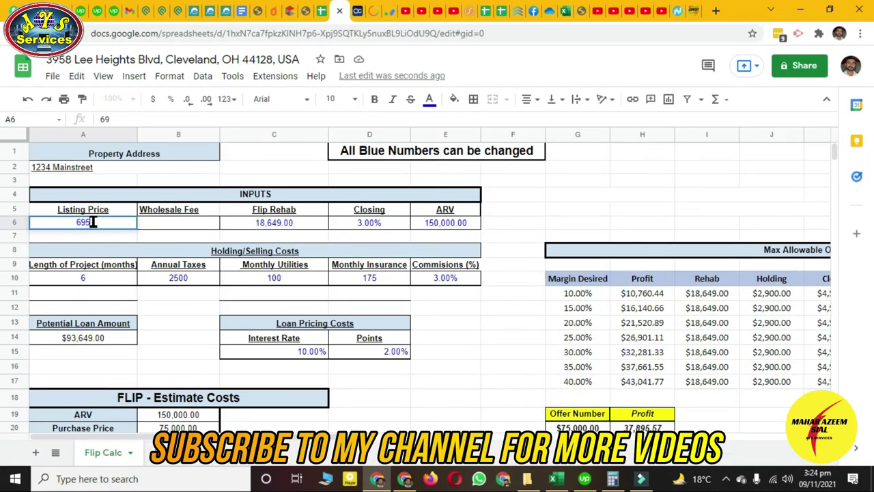
{"action": "left_click", "coordinate": [448, 236]}
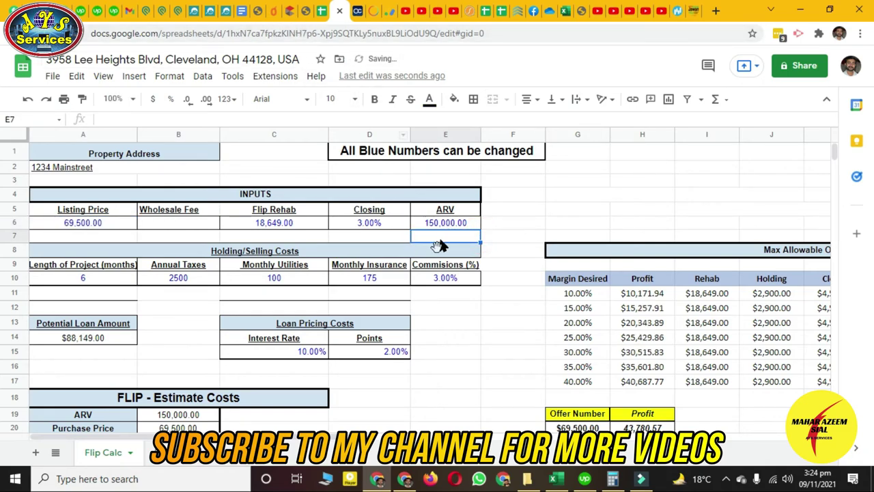
Confirm the projected profit of $43,780.57, then return to the OneHome listing
{"action": "scroll", "coordinate": [450, 290], "scroll_direction": "down", "scroll_amount": 4}
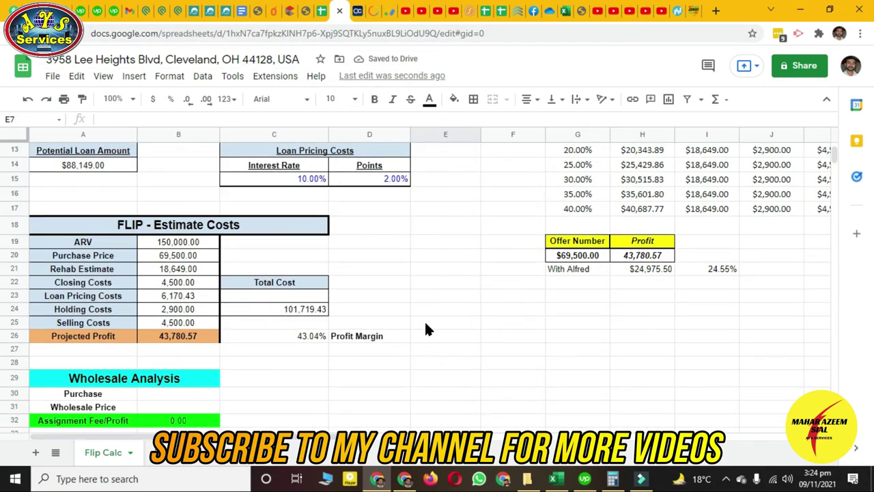
{"action": "scroll", "coordinate": [425, 328], "scroll_direction": "up", "scroll_amount": 4}
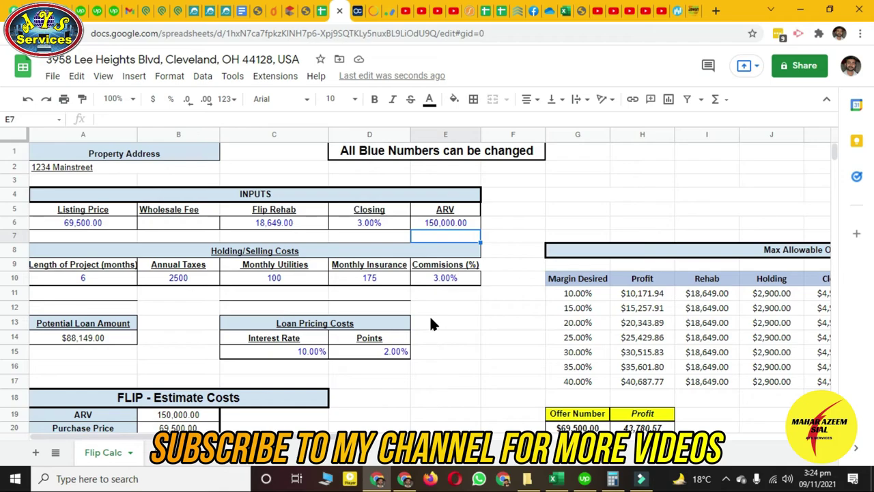
{"action": "left_click", "coordinate": [293, 222]}
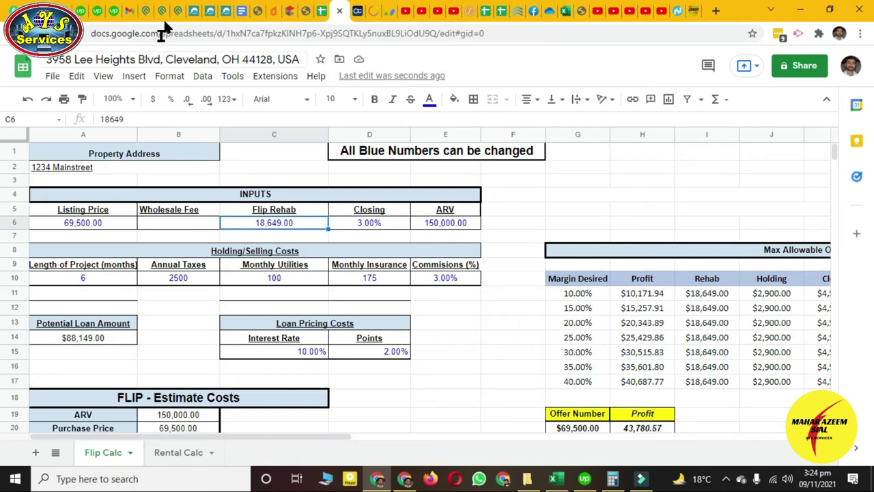
{"action": "left_click", "coordinate": [193, 11]}
{"action": "scroll", "coordinate": [348, 311], "scroll_direction": "up", "scroll_amount": 10}
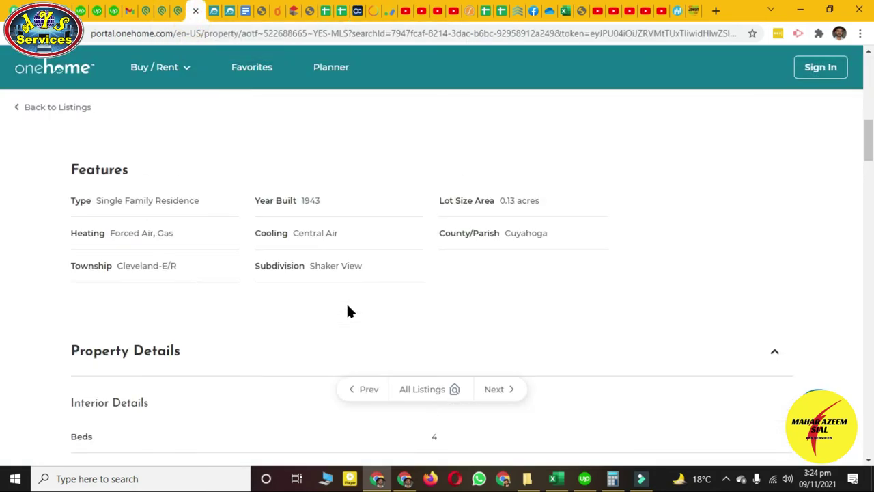
Flip through the listing's interior photos up to the bathroom shots
{"action": "scroll", "coordinate": [351, 301], "scroll_direction": "up", "scroll_amount": 1}
{"action": "scroll", "coordinate": [368, 280], "scroll_direction": "down", "scroll_amount": 1}
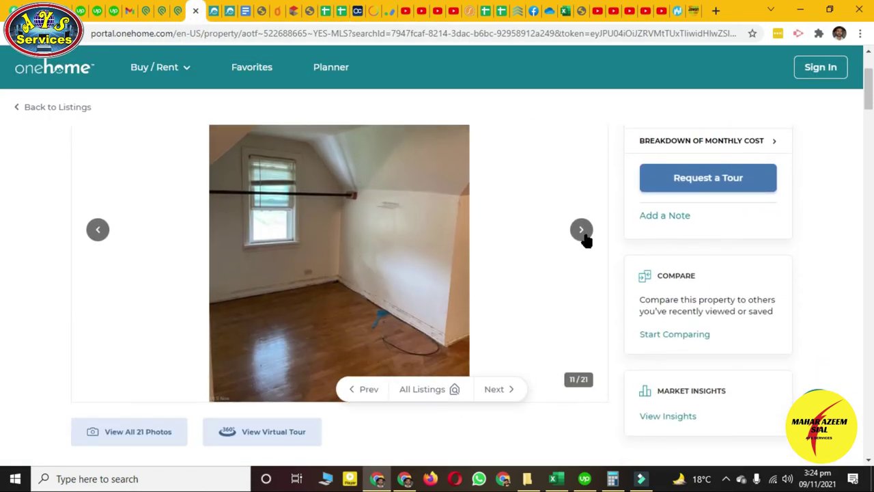
{"action": "left_click", "coordinate": [582, 232]}
{"action": "left_click", "coordinate": [582, 232]}
{"action": "left_click", "coordinate": [582, 232]}
{"action": "left_click", "coordinate": [582, 232]}
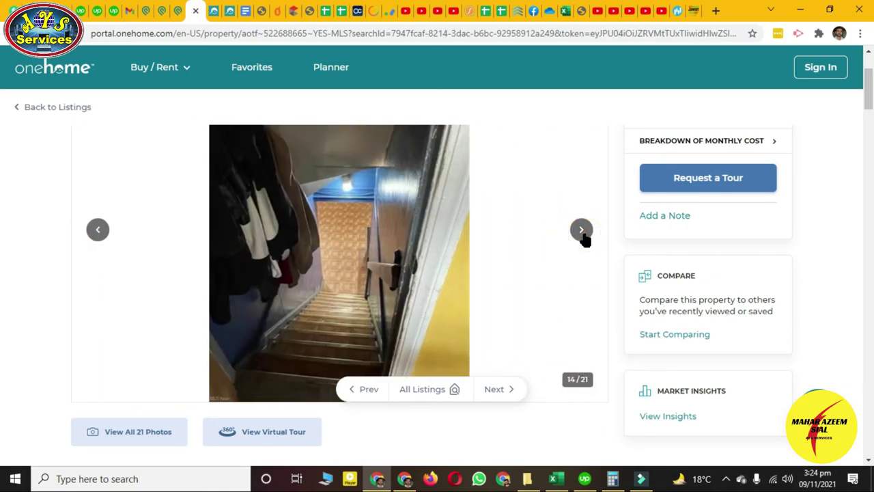
{"action": "left_click", "coordinate": [580, 230]}
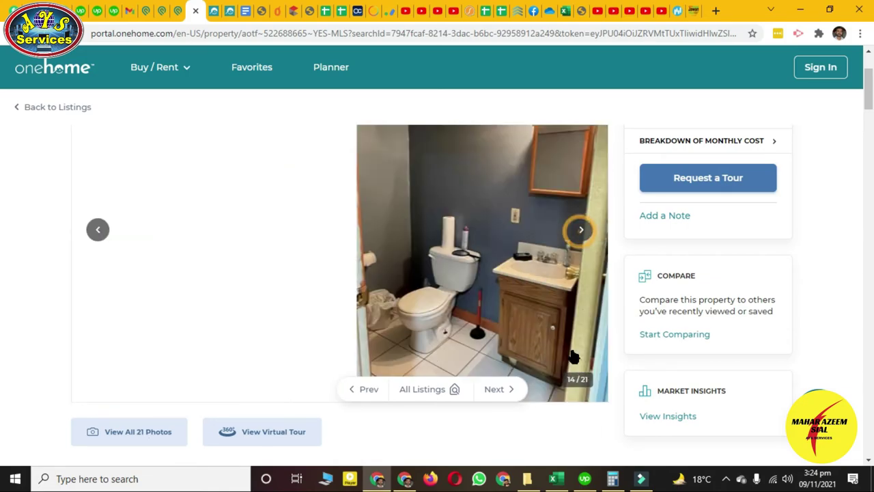
{"action": "left_click", "coordinate": [580, 230]}
Bring up the Excel renovation cost guide at the whole-tail levels
{"action": "left_click", "coordinate": [554, 478]}
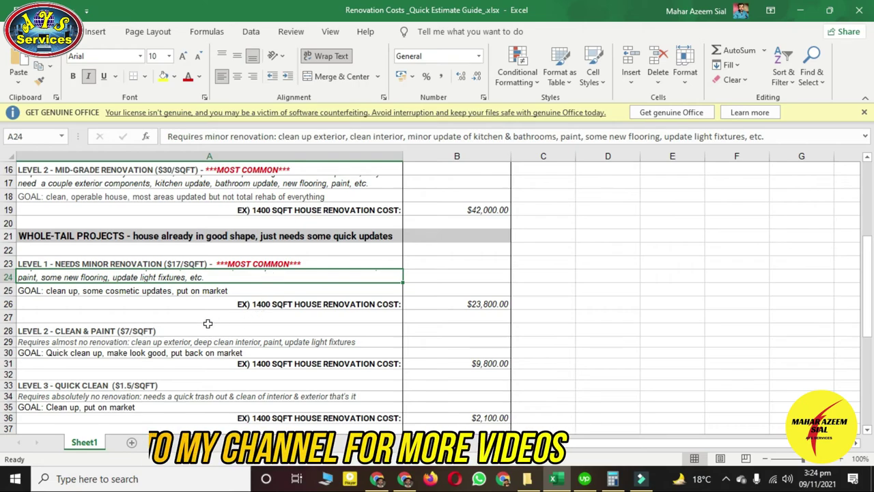
{"action": "scroll", "coordinate": [298, 336], "scroll_direction": "up", "scroll_amount": 1}
{"action": "scroll", "coordinate": [300, 334], "scroll_direction": "down", "scroll_amount": 1}
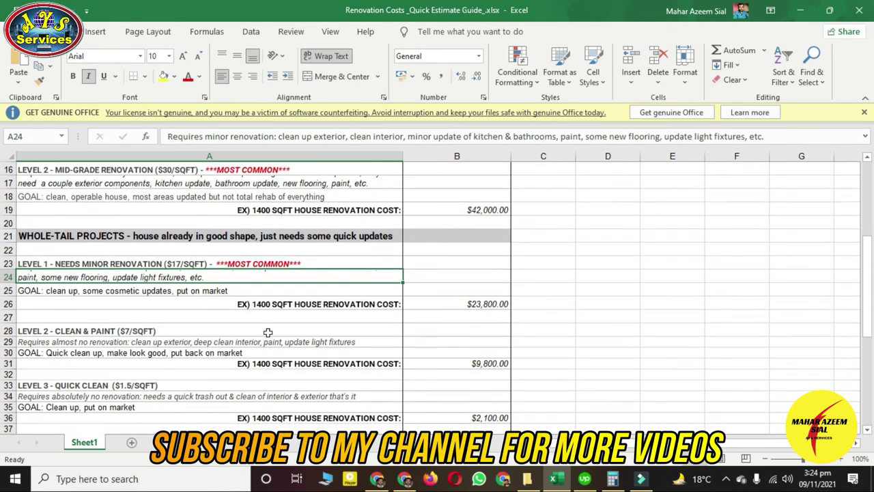